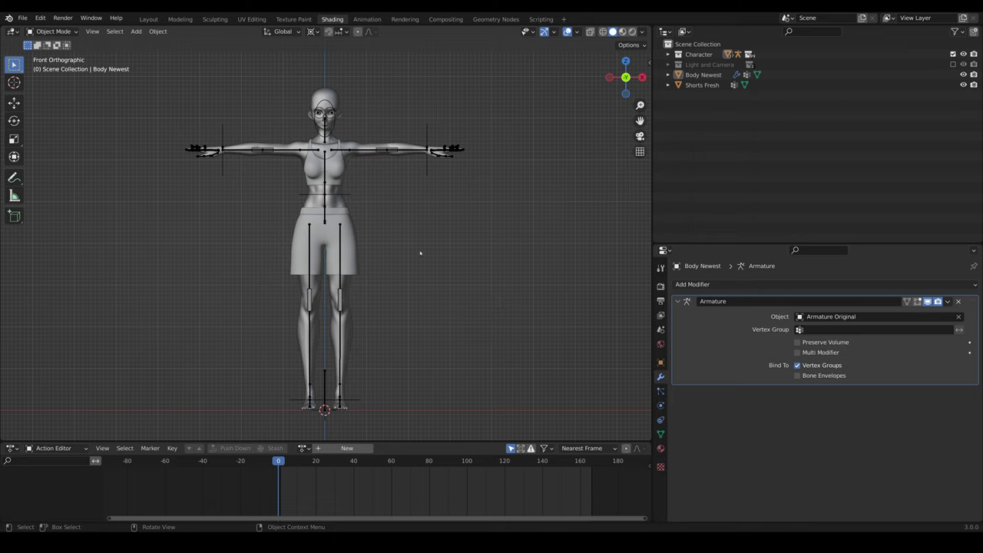
- Transfer the body's vertex-group weights to the shorts in Weight Paint mode with the source layers selection By Name, and return to Object Mode
left_click(343, 201)
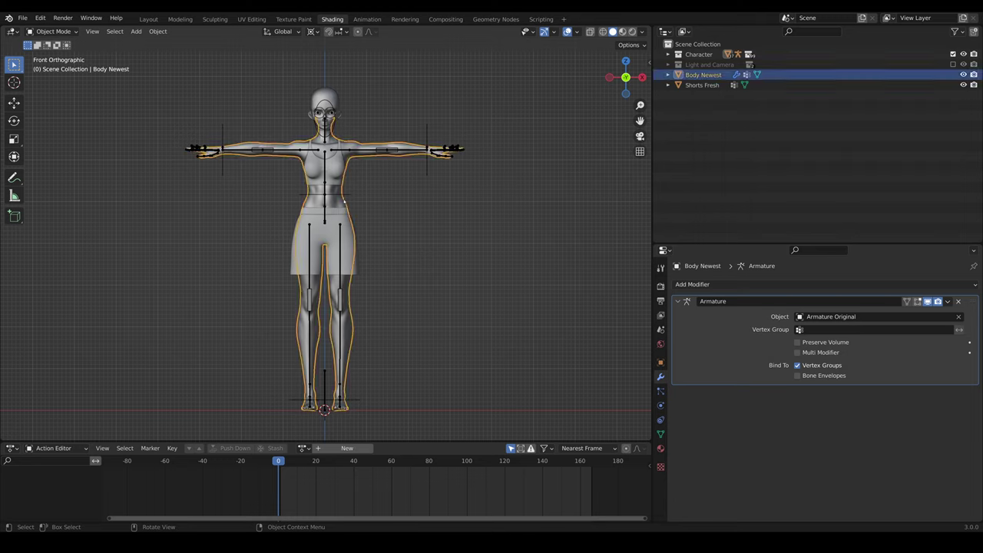
left_click(358, 273, "shift")
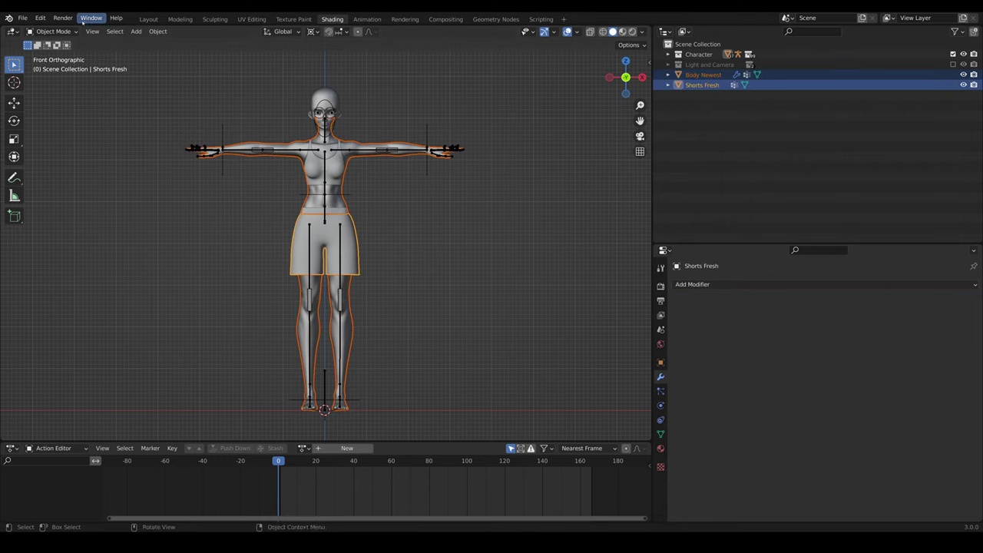
left_click(53, 31)
left_click(68, 91)
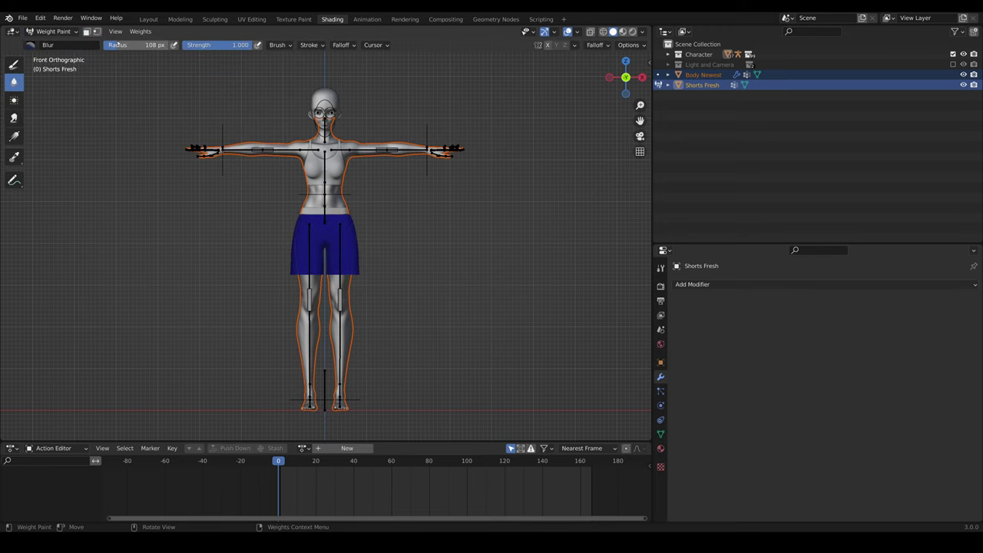
left_click(140, 31)
left_click(182, 159)
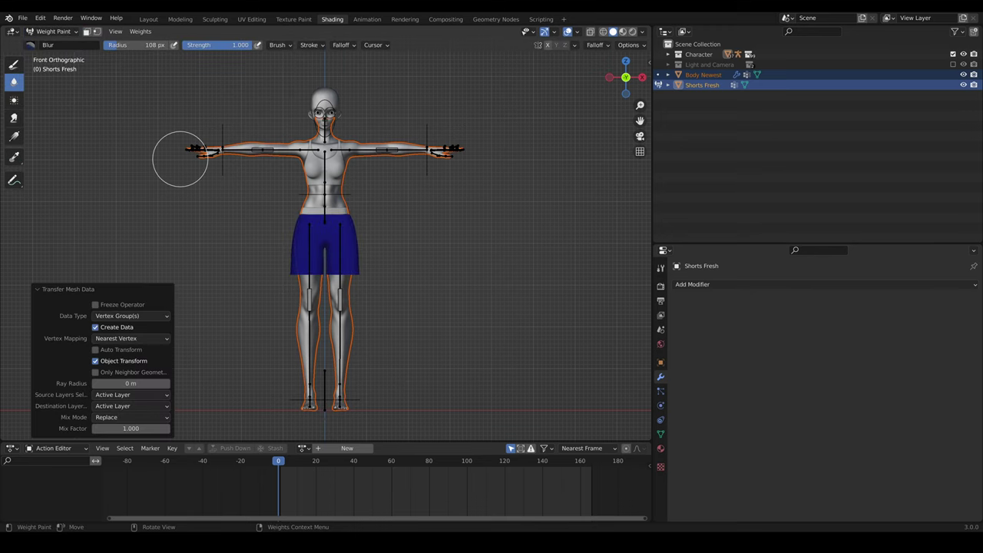
left_click(146, 395)
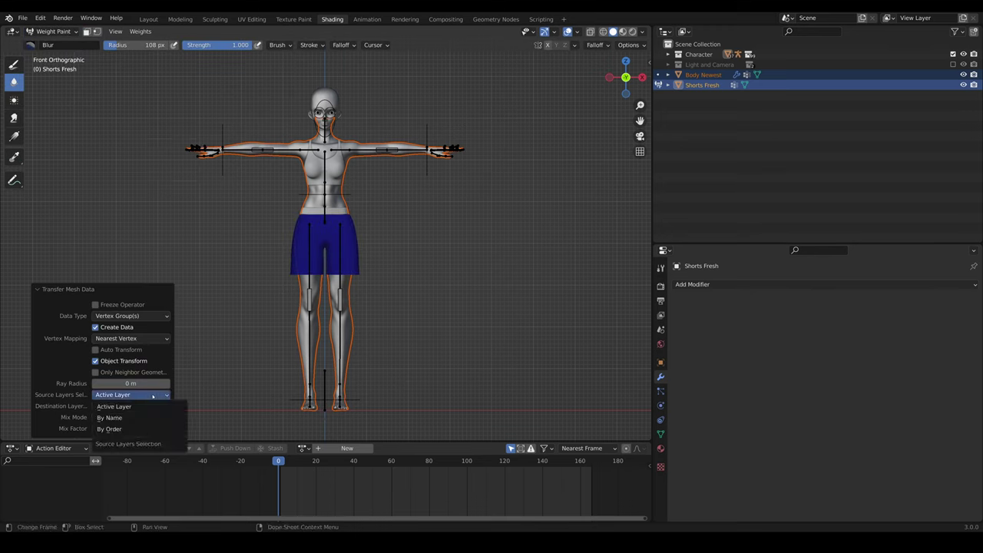
left_click(149, 419)
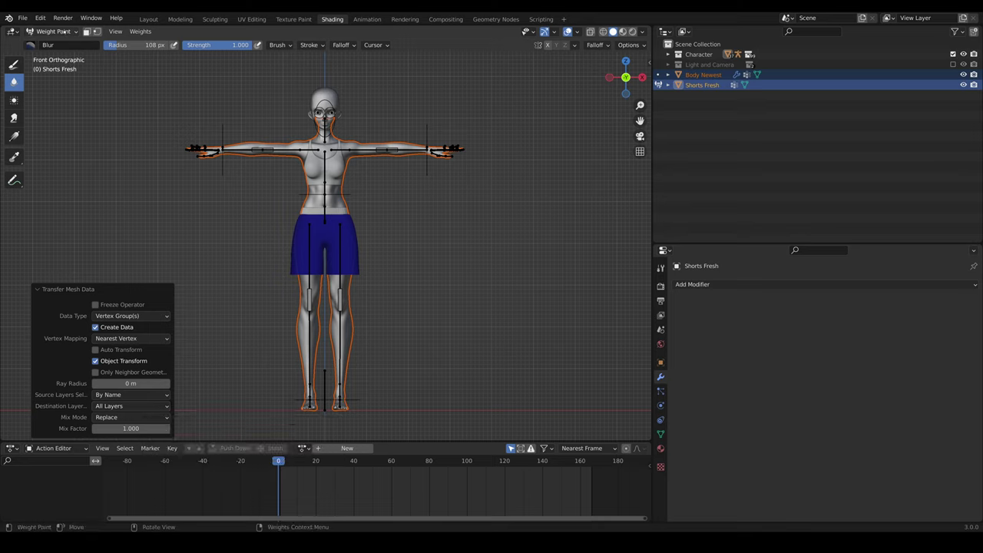
left_click(50, 31)
left_click(48, 39)
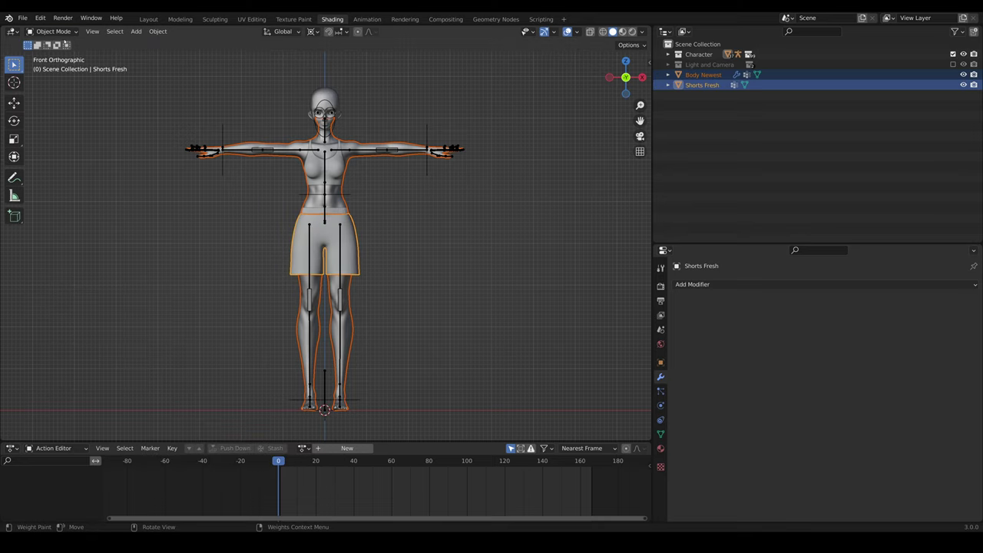
- Parent the shorts to the character's armature using Armature Deform without generating new weights
left_click(360, 257)
key("shift")
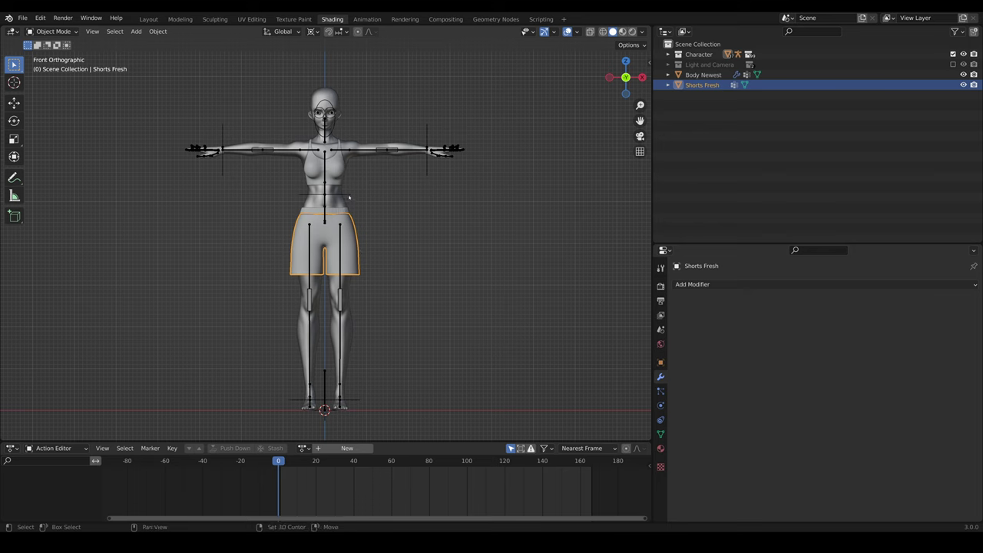
left_click(349, 197, "shift")
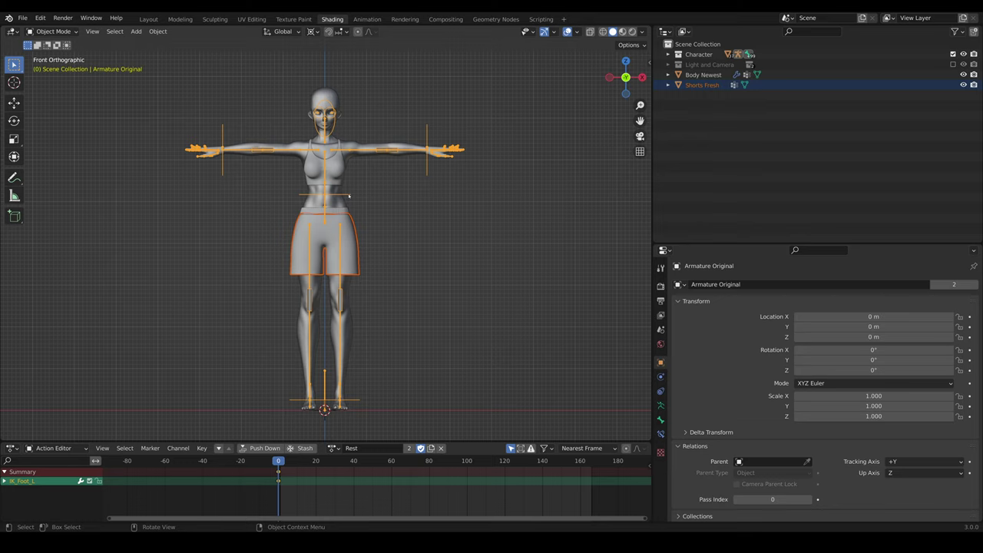
key("ctrl")
key("ctrl+p")
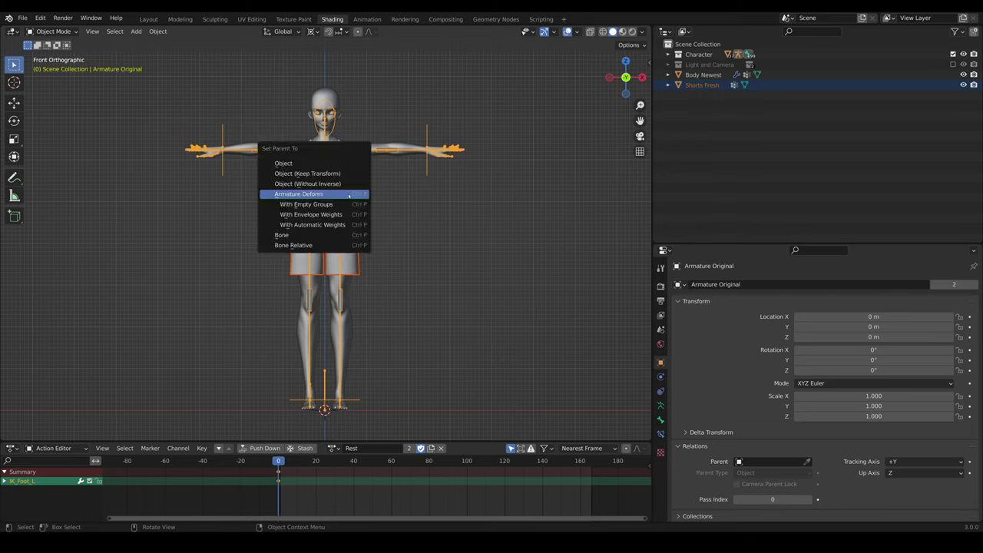
left_click(349, 194)
- Test the shorts' deformation by moving the left foot IK bone about 0.73 m in X and 0.76 m in Z in Pose Mode
left_click(350, 399)
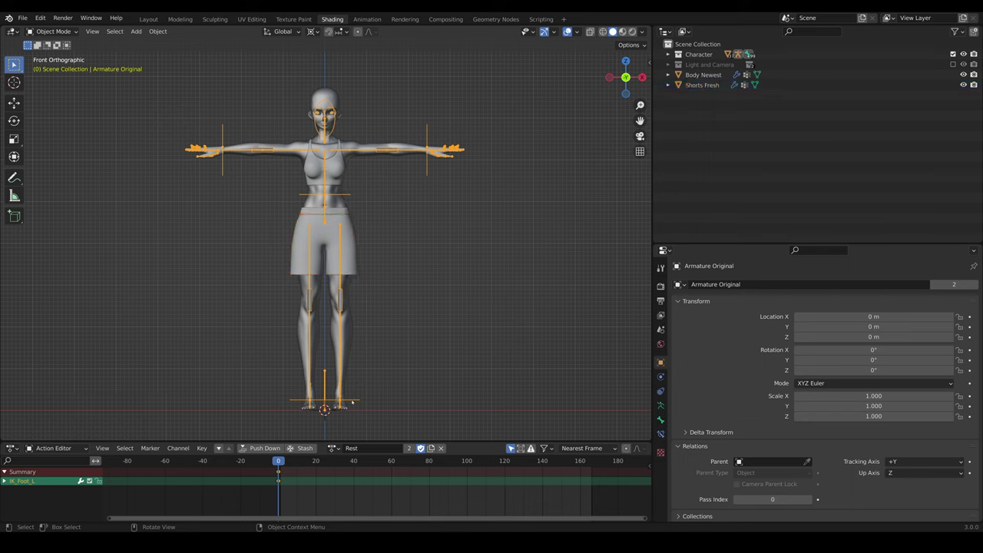
key("ctrl+Tab")
key("g")
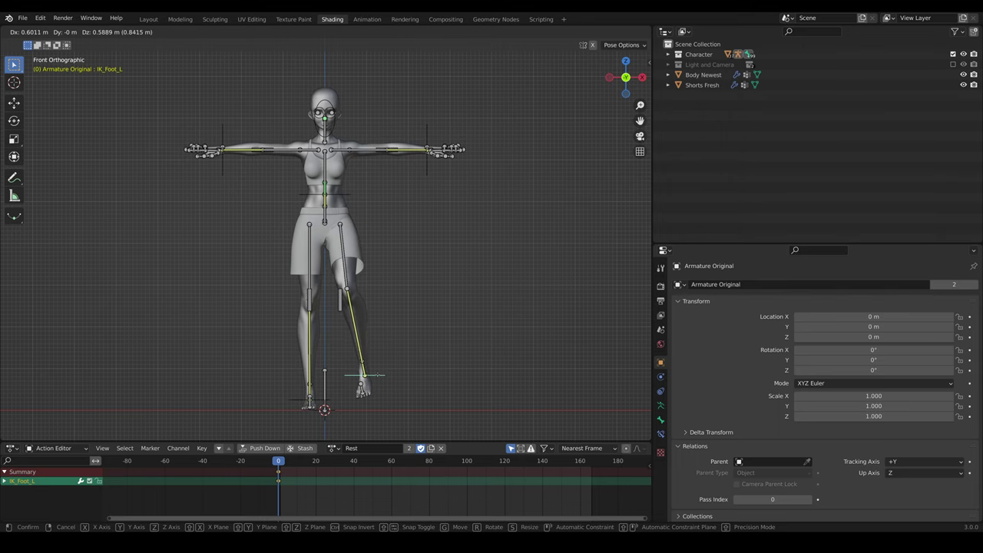
right_click(378, 377)
scroll(378, 376, "up", 2)
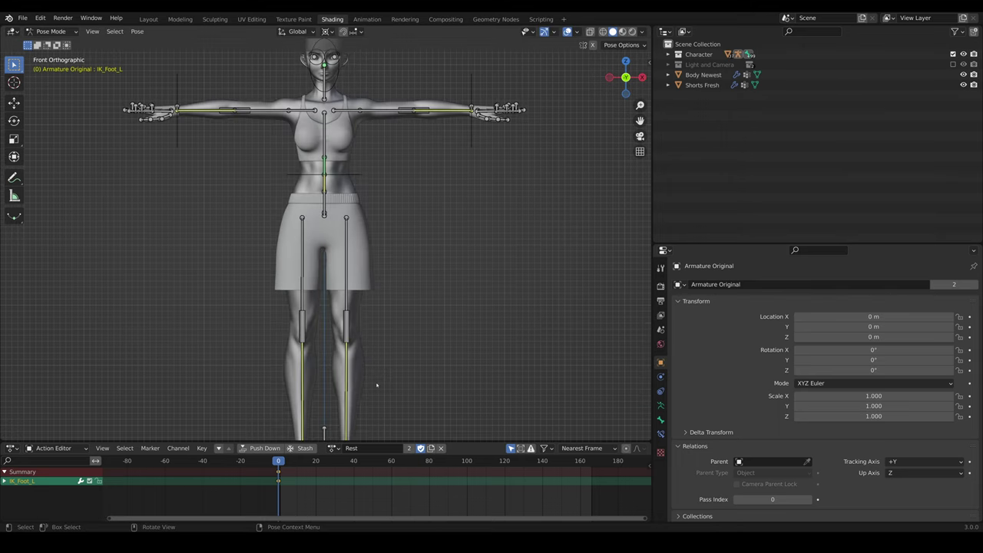
key("g")
left_click(403, 350)
scroll(403, 349, "up", 3)
mouse_move(403, 349)
middle_mouse_down()
mouse_move(450, 343)
mouse_move(399, 350)
middle_mouse_up()
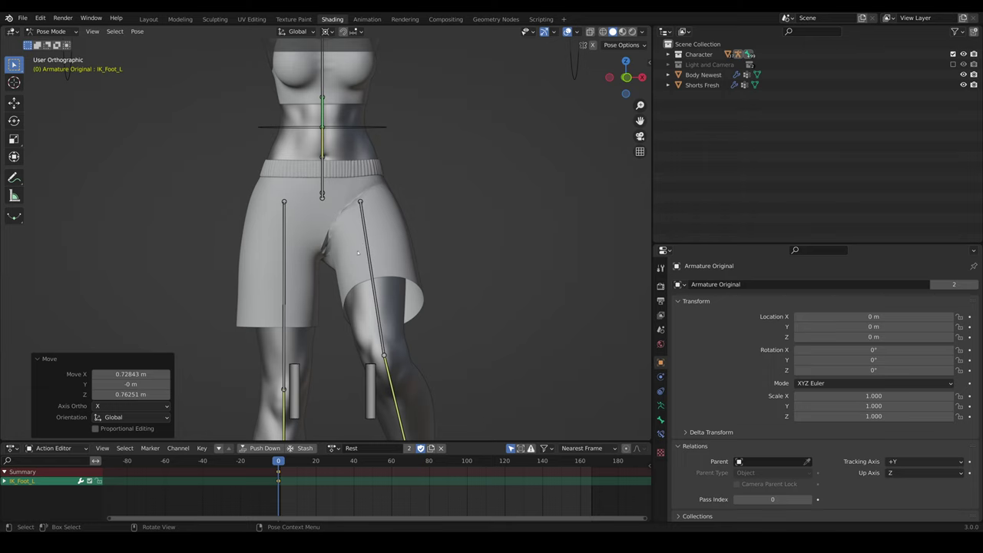
- Select the edge loop along the waist opening of the shorts mesh in Edit Mode
key("ctrl+Tab")
left_click(358, 254)
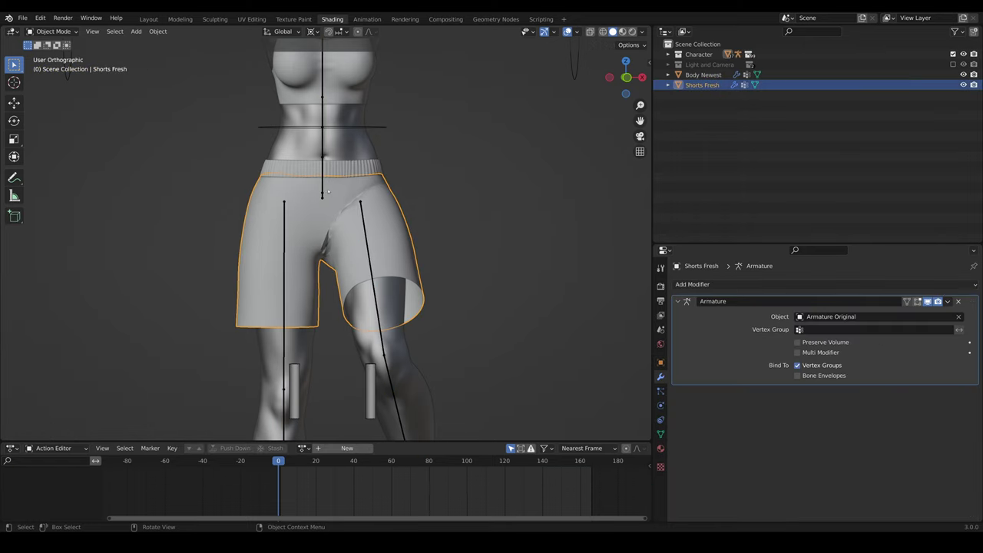
key("Tab")
scroll(327, 191, "up", 2)
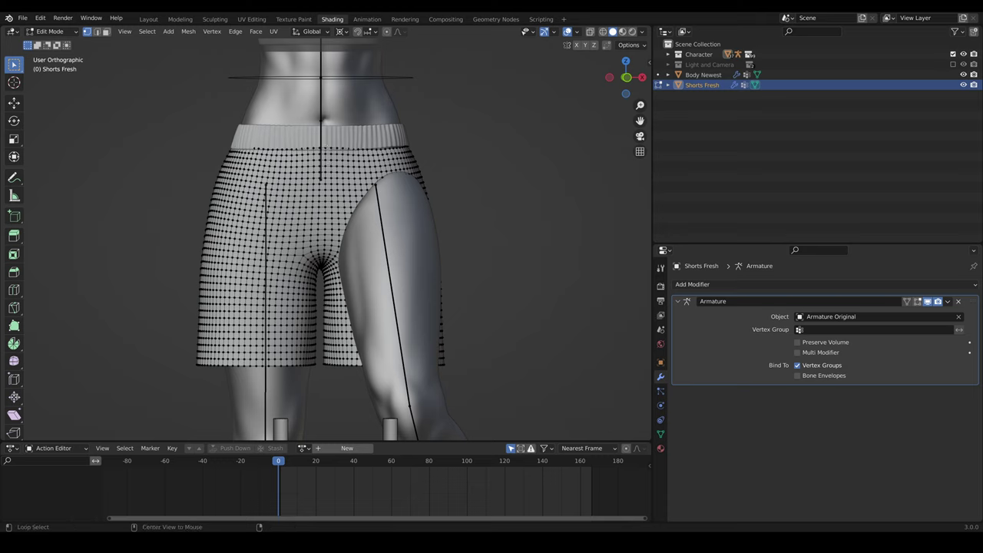
left_click(384, 148, "alt")
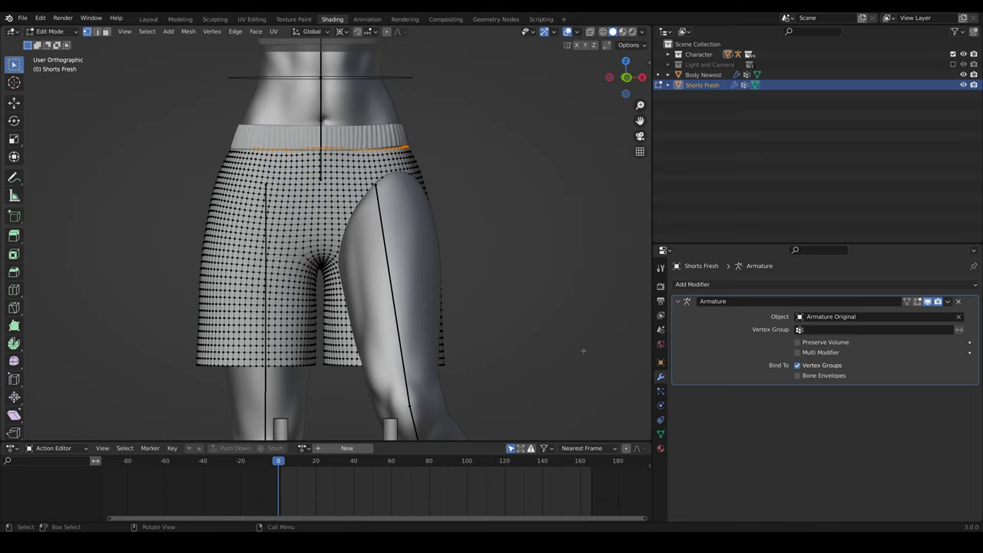
left_click(660, 434)
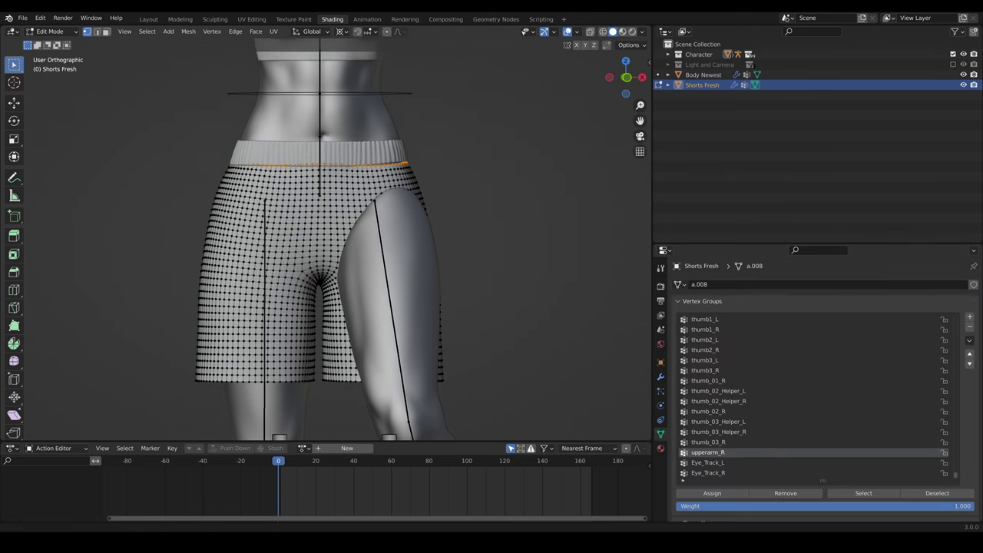
key("a")
key("alt+a")
scroll(315, 238, "up", 3)
middle_click(323, 197, "alt")
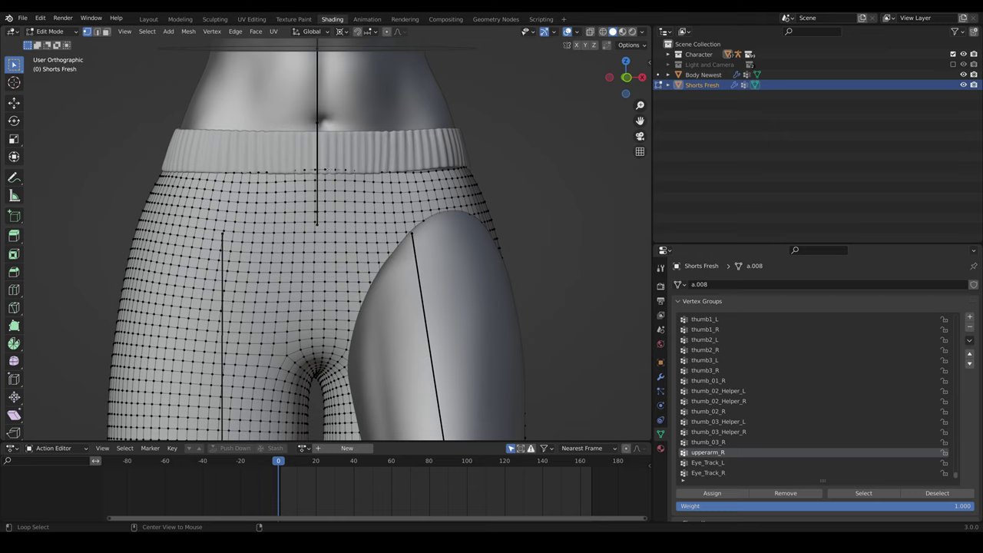
left_click(323, 170, "alt")
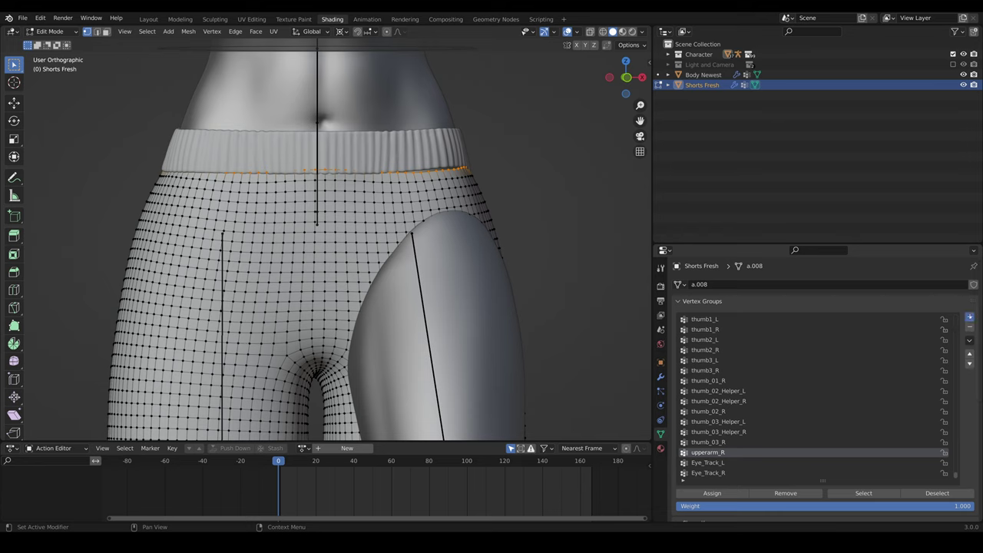
- Create a vertex group named Pinning, assign the selected waist loop to it, and return to Object Mode
left_click(969, 317)
double_click(708, 474)
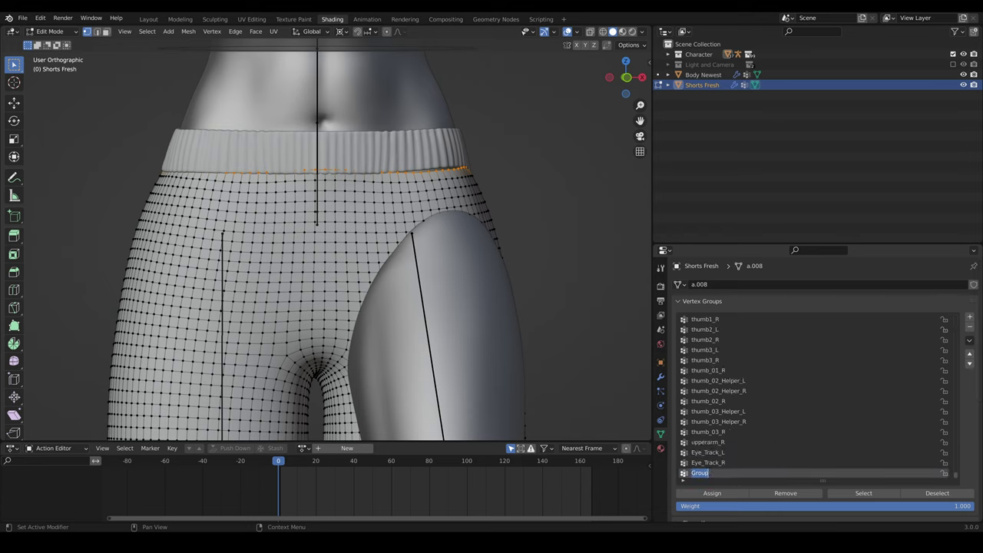
type("Pinning")
left_click(726, 495)
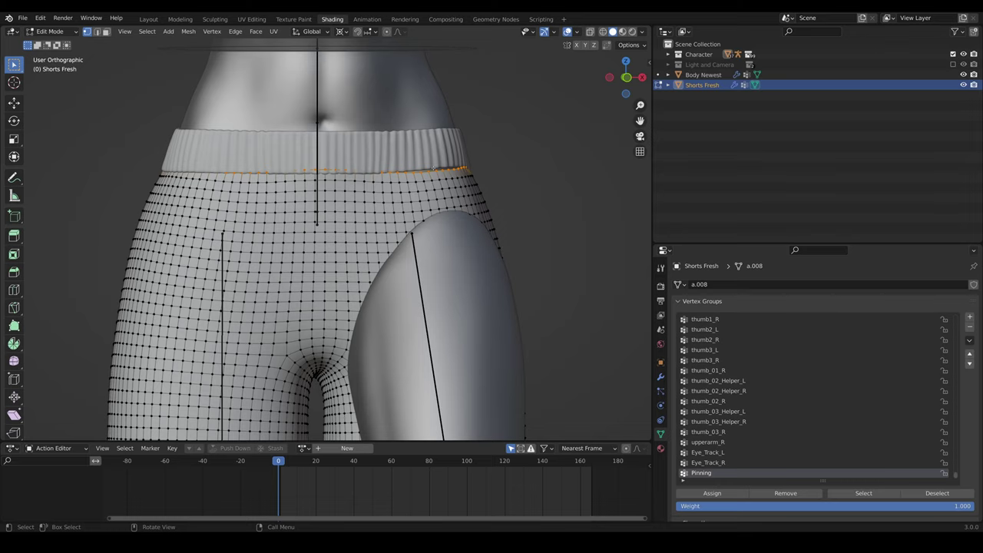
key("Tab")
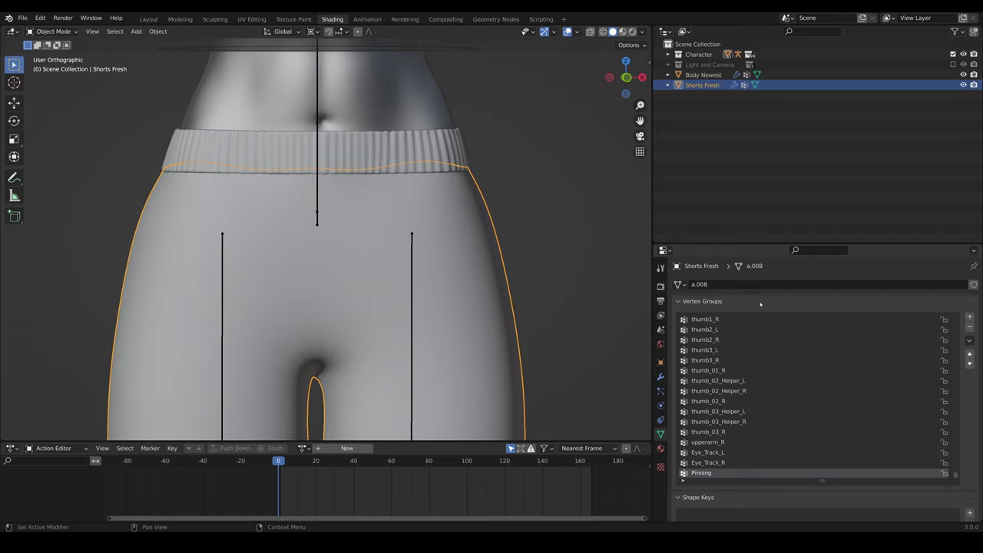
- Add Cloth physics to the shorts and set the tension, compression and shear stiffness to 1
left_click(661, 406)
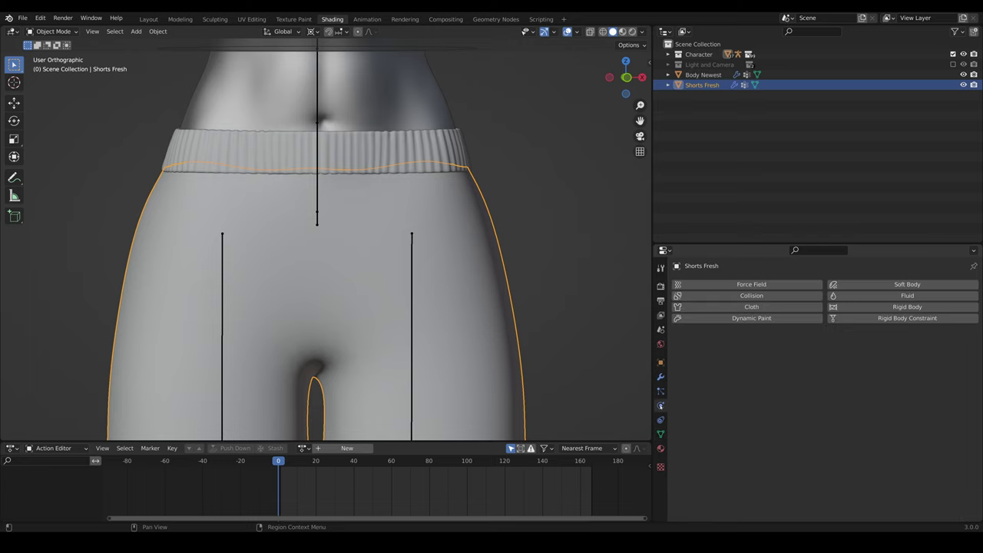
left_click(715, 307)
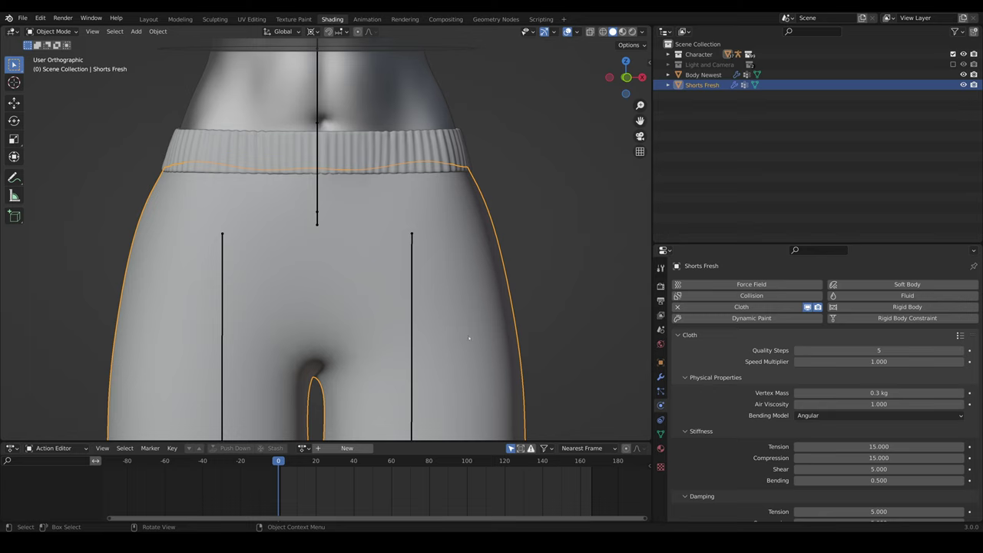
scroll(841, 417, "down", 1)
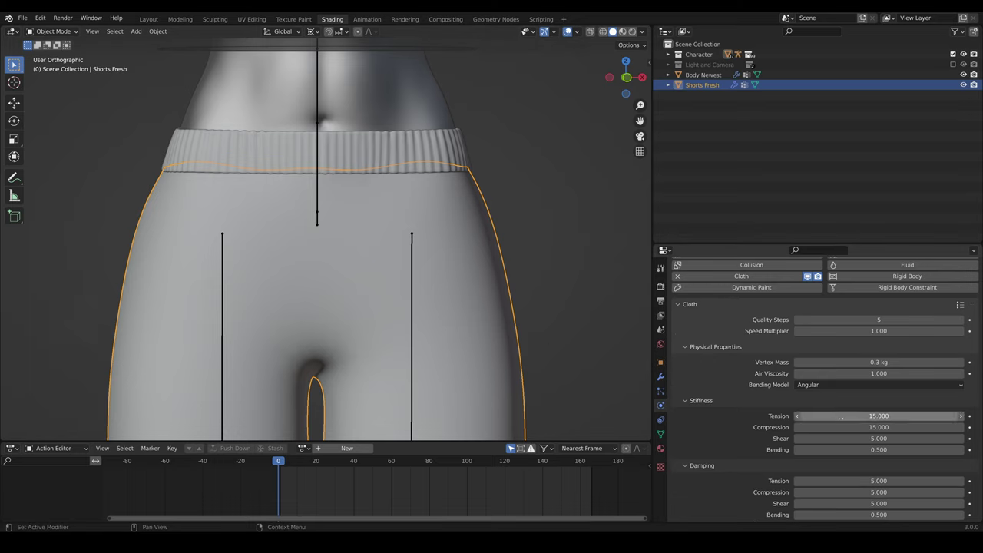
mouse_move(841, 417)
left_mouse_down()
mouse_move(841, 437)
mouse_move(841, 417)
left_mouse_up()
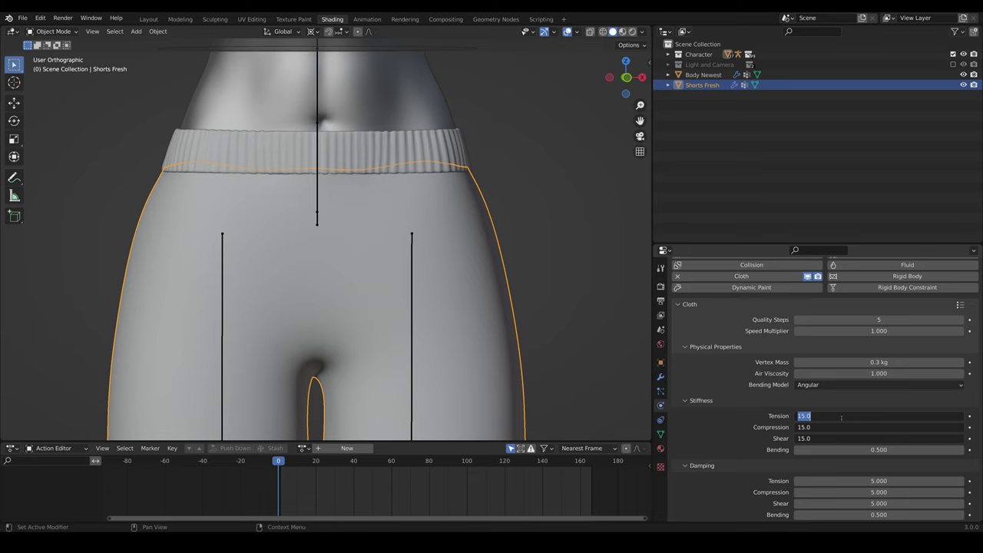
type("1")
key("Return")
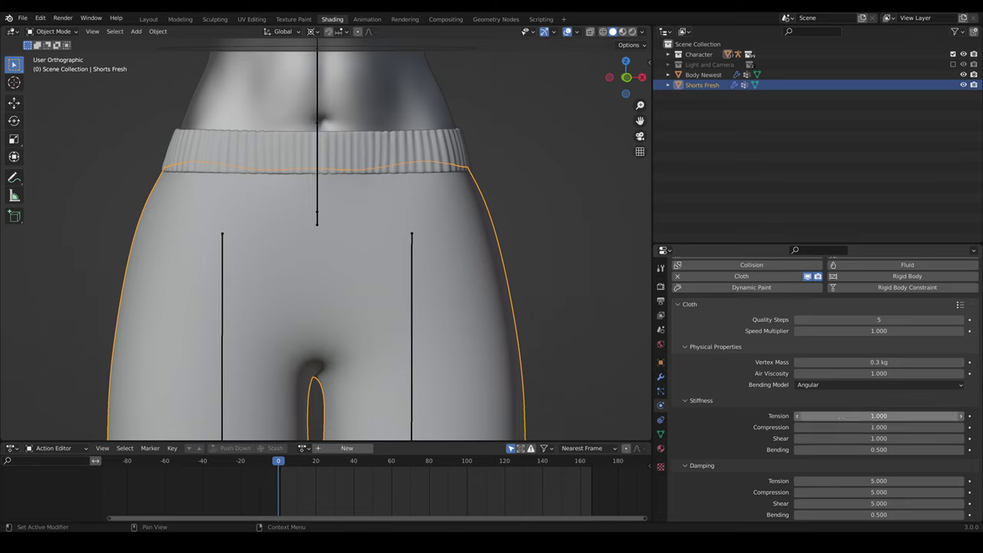
- Set the cloth's tension, compression and shear damping to 1
scroll(841, 417, "down", 1)
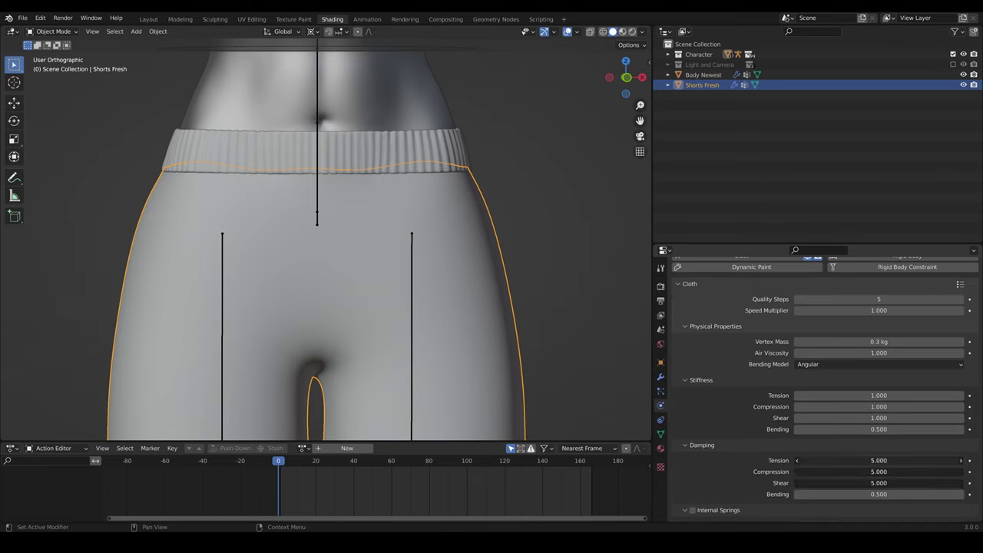
left_click_drag(851, 460, 851, 483)
type("1")
key("Return")
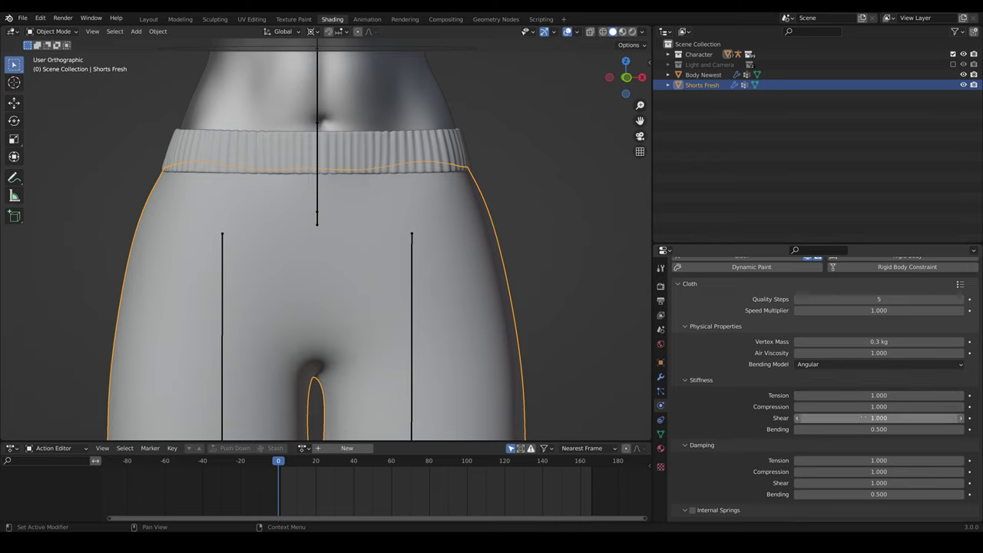
- Set the cloth's pin group to the Pinning vertex group in the shape settings
scroll(745, 423, "down", 4)
scroll(745, 423, "down", 8)
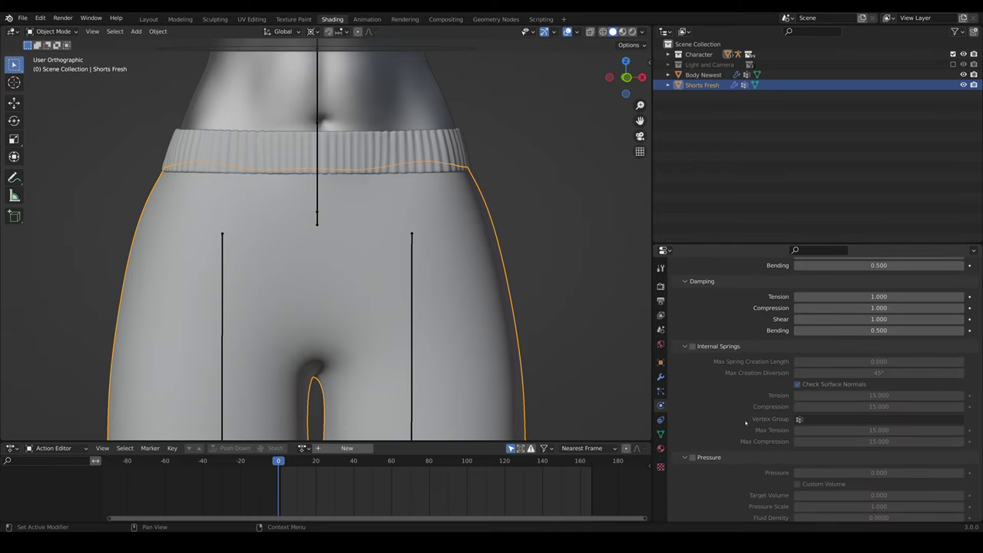
scroll(745, 421, "down", 2)
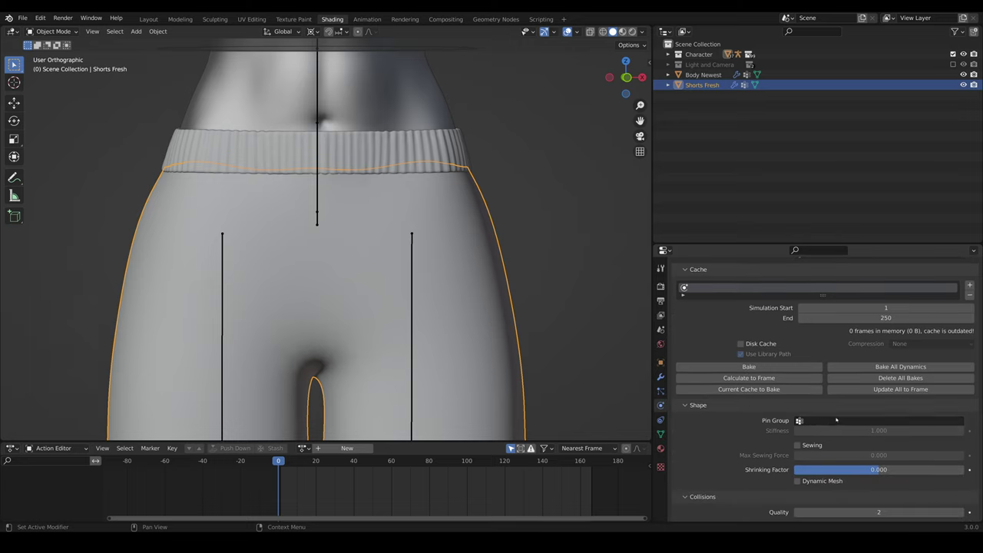
left_click(836, 420)
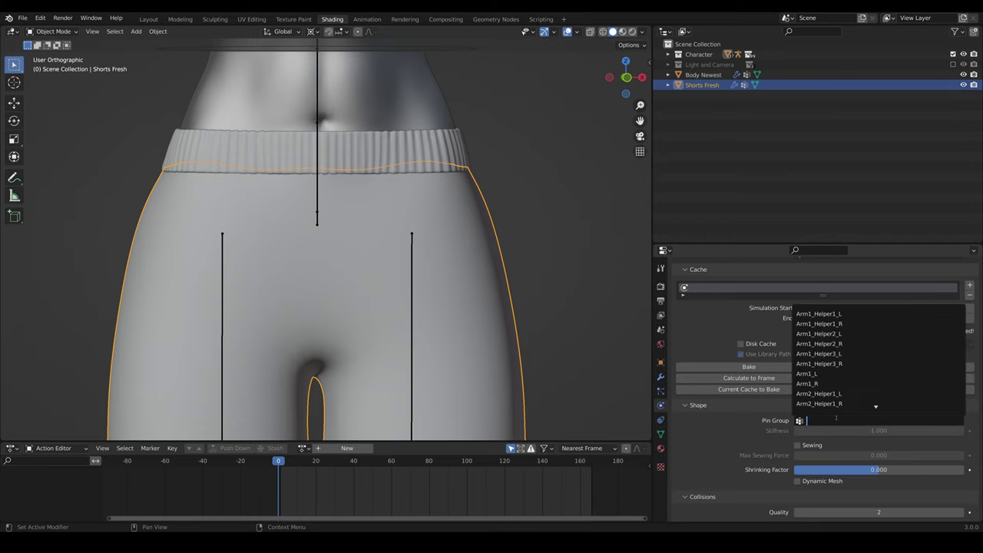
type("Pinnin")
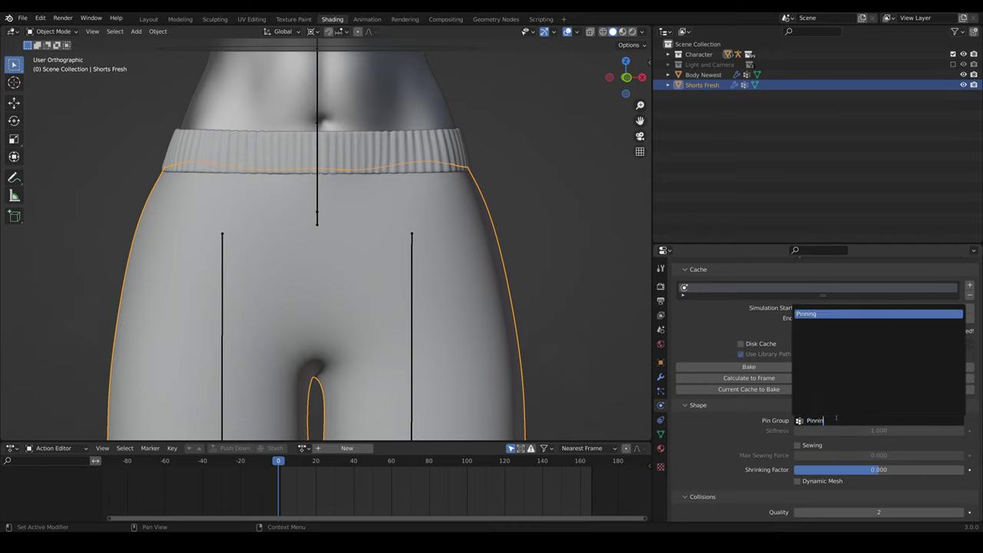
key("Return")
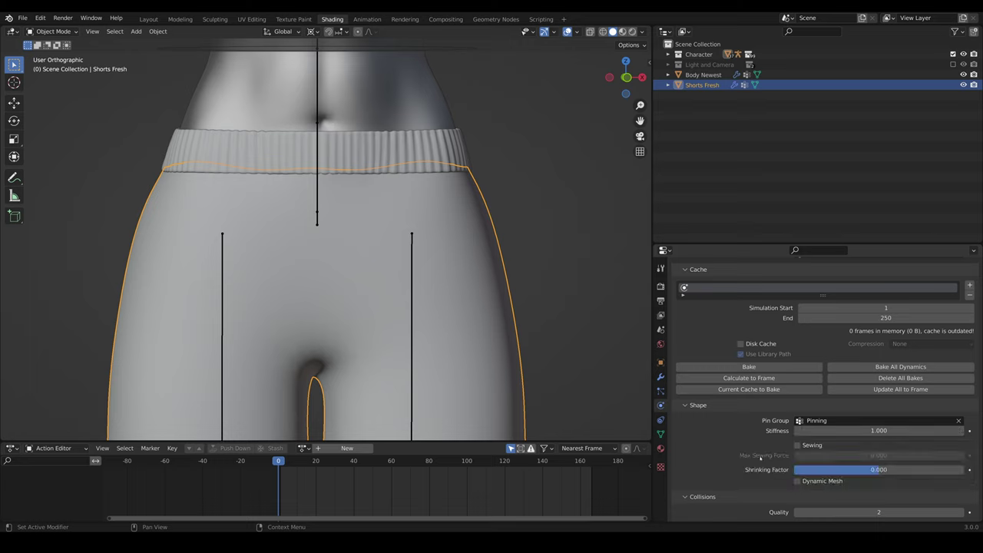
- Enable self collisions on the shorts' cloth and set both the object collision and self collision distances to 0.001 m
scroll(734, 461, "down", 3)
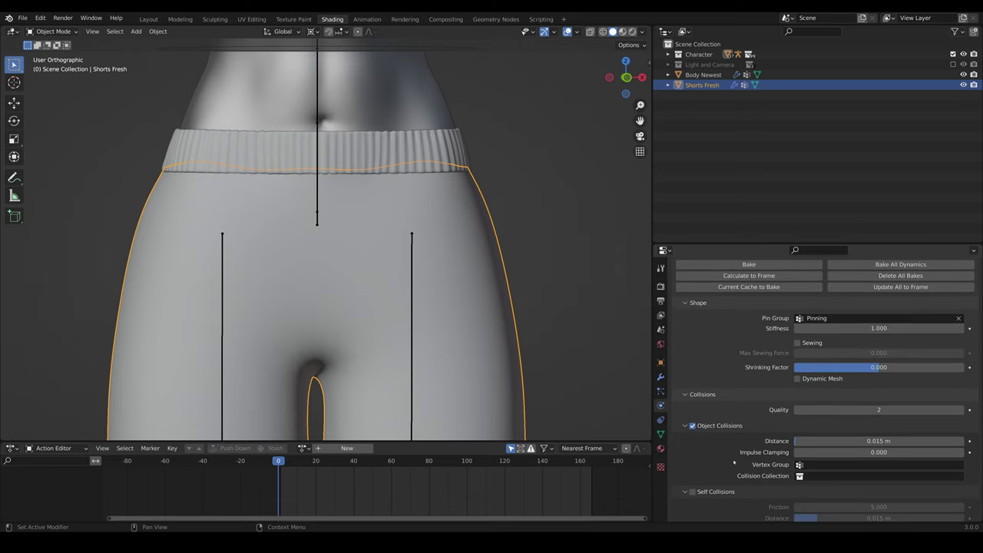
scroll(734, 463, "down", 3)
left_click(693, 441)
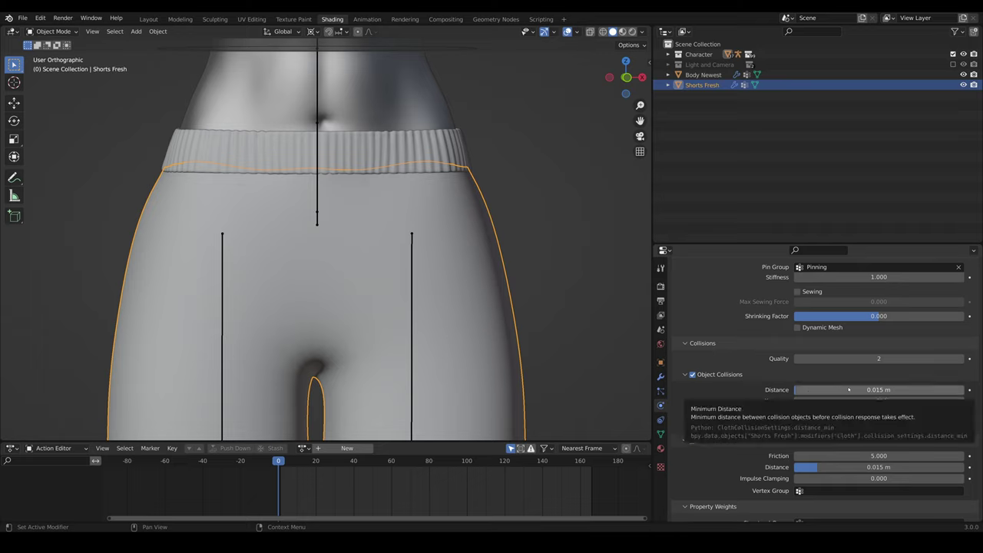
left_click_drag(848, 390, 814, 390)
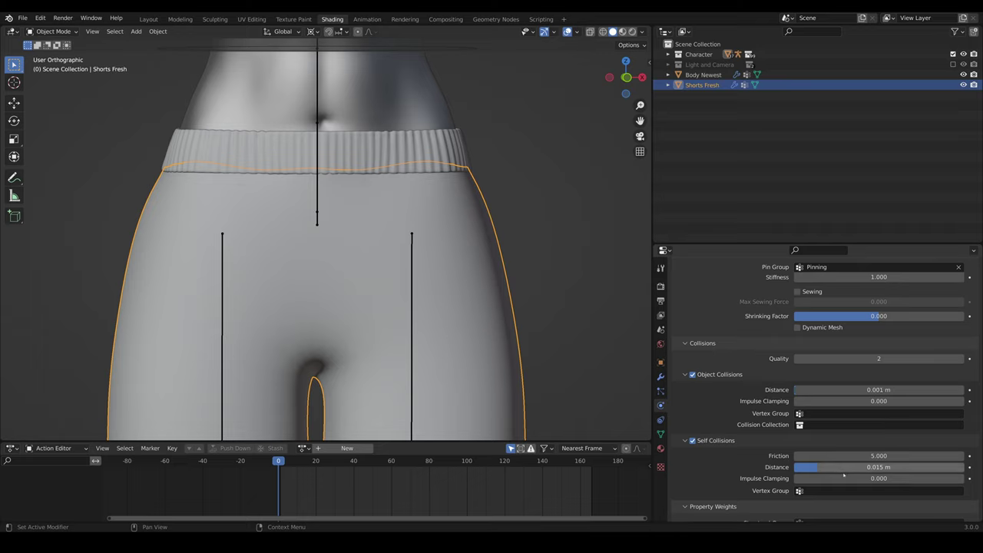
left_click_drag(849, 467, 814, 467)
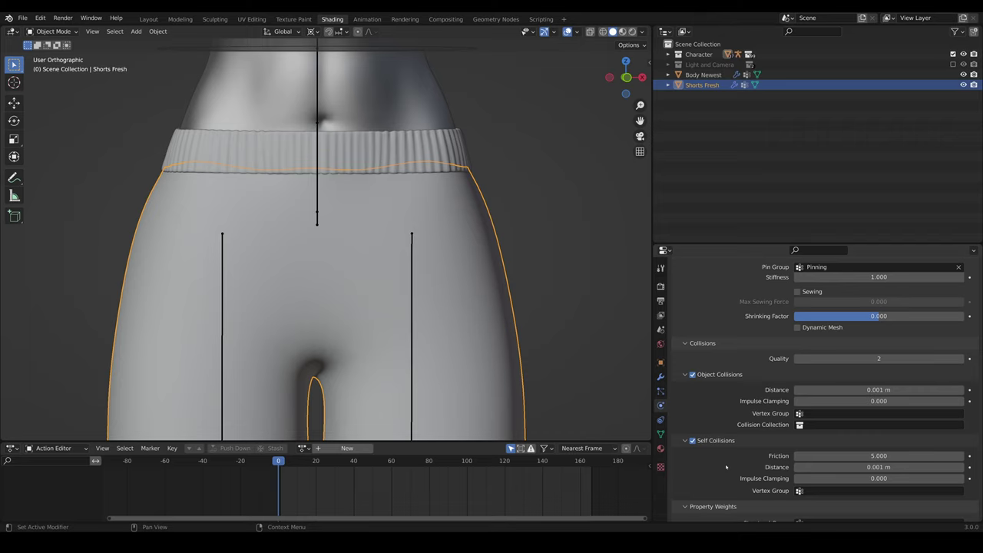
- Add a Solidify modifier to the shorts and compare the leg hem with its viewport display off and on
scroll(726, 467, "down", 1)
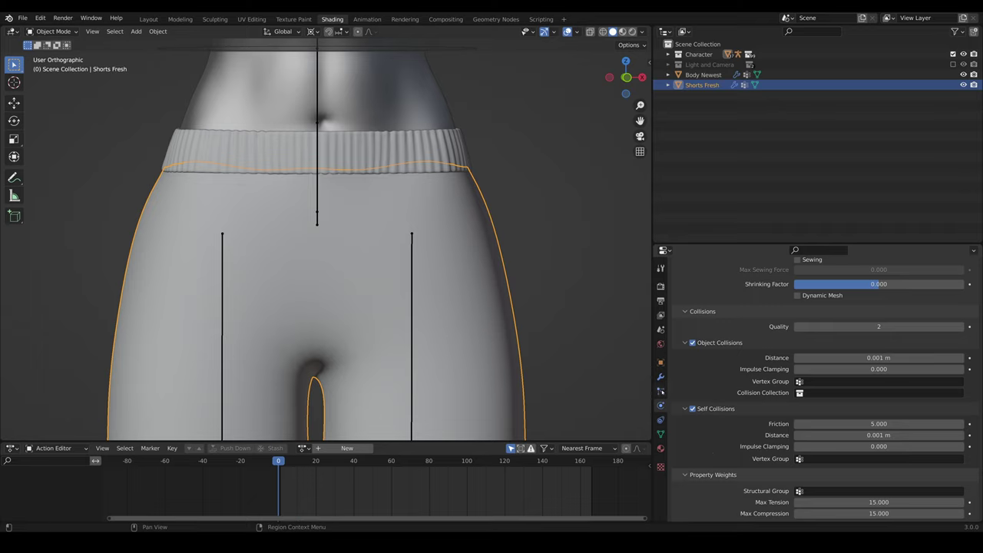
left_click(661, 377)
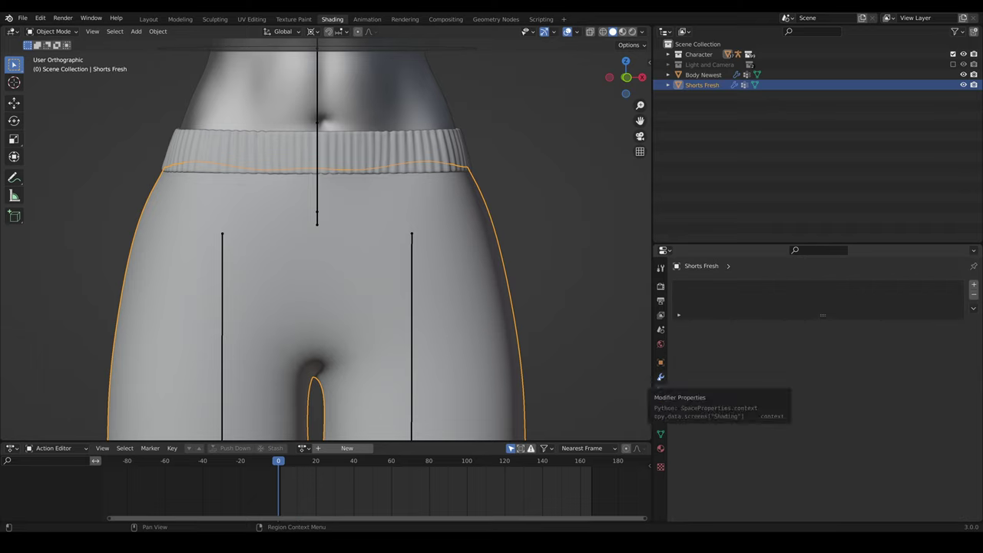
left_click(714, 285)
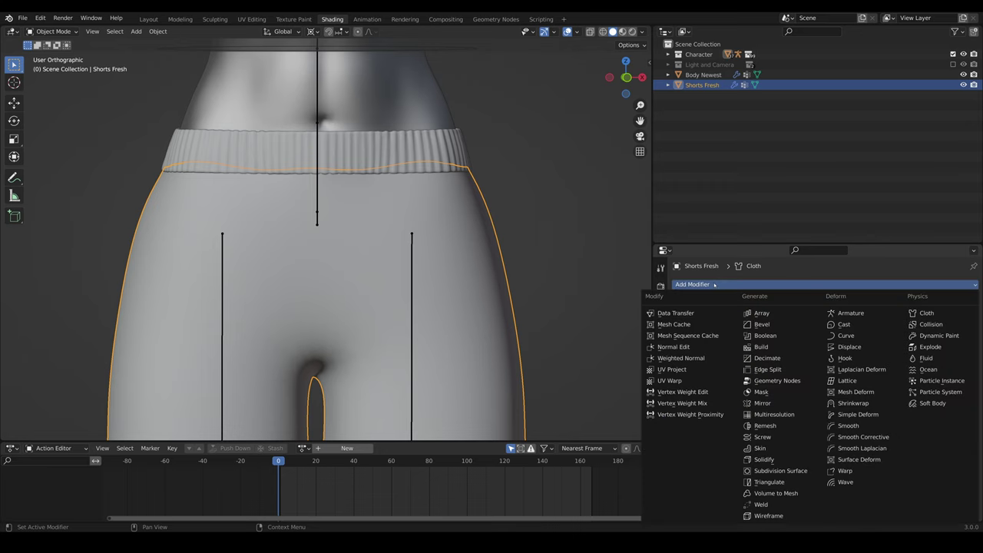
left_click(764, 459)
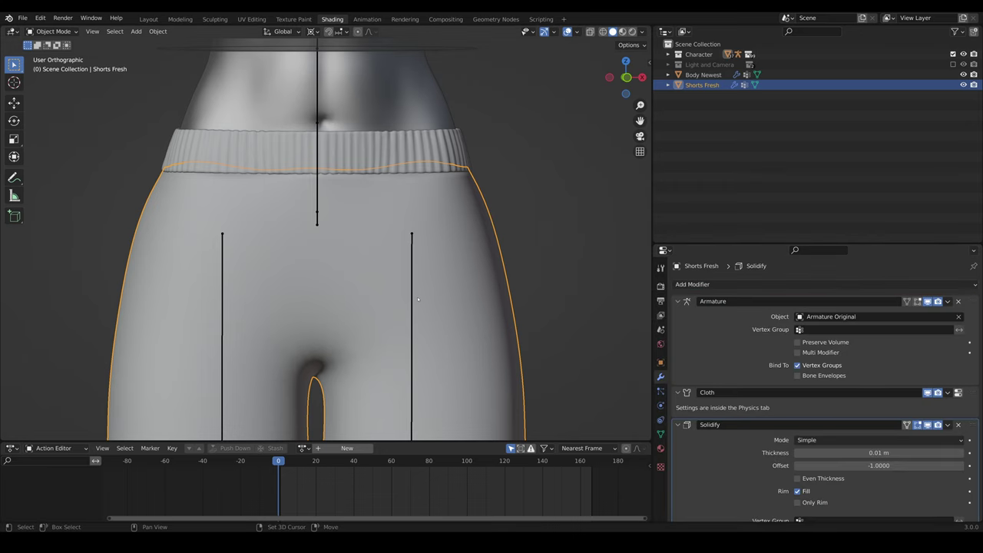
middle_click_drag(417, 298, 536, 237)
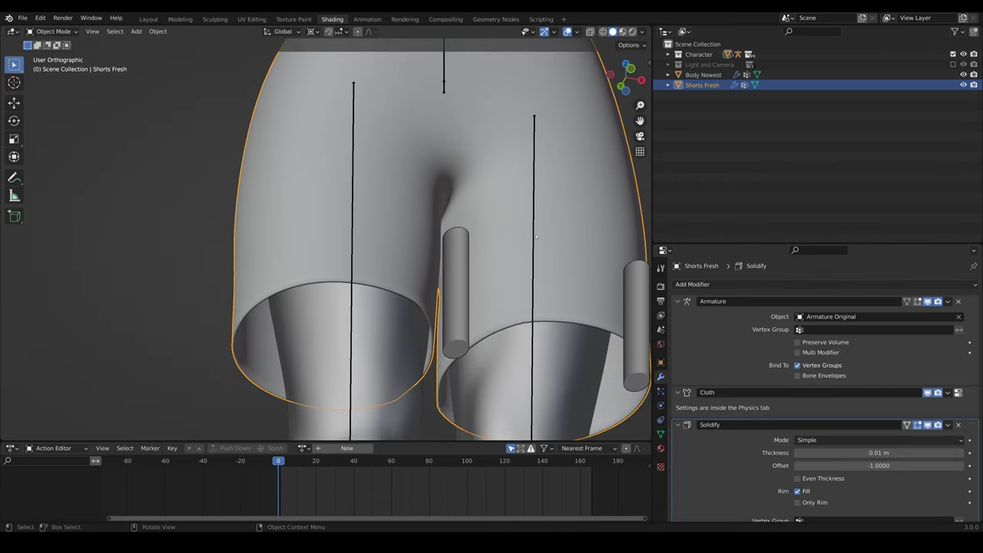
scroll(536, 237, "up", 1)
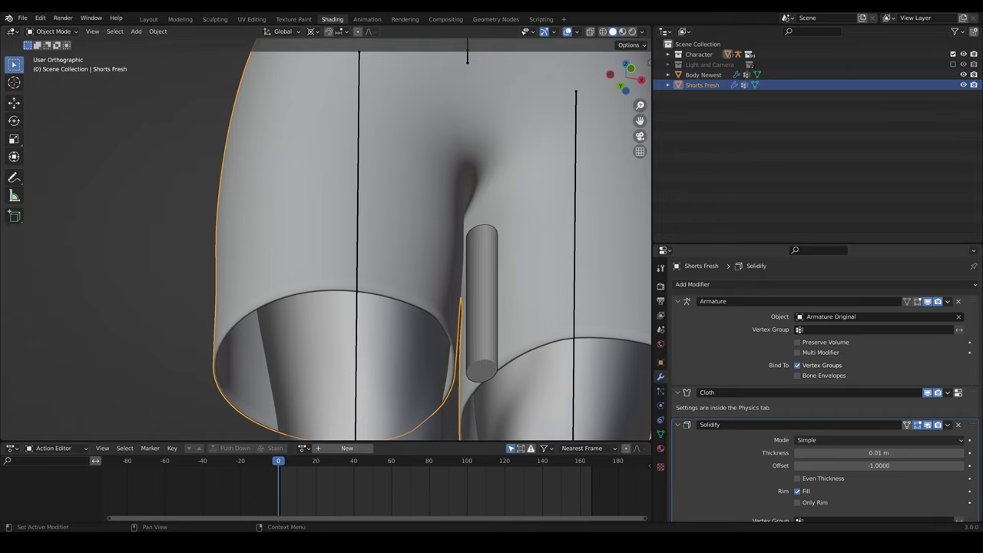
left_click(926, 425)
middle_click_drag(276, 231, 327, 255)
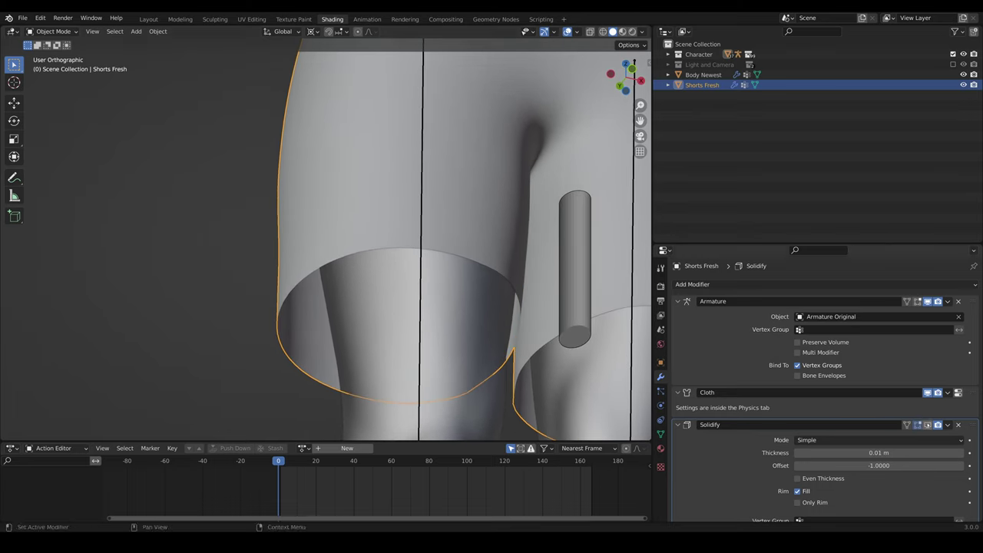
left_click(927, 425)
- Set the Solidify modifier's thickness to 0.002 m and its offset to 0
double_click(833, 453)
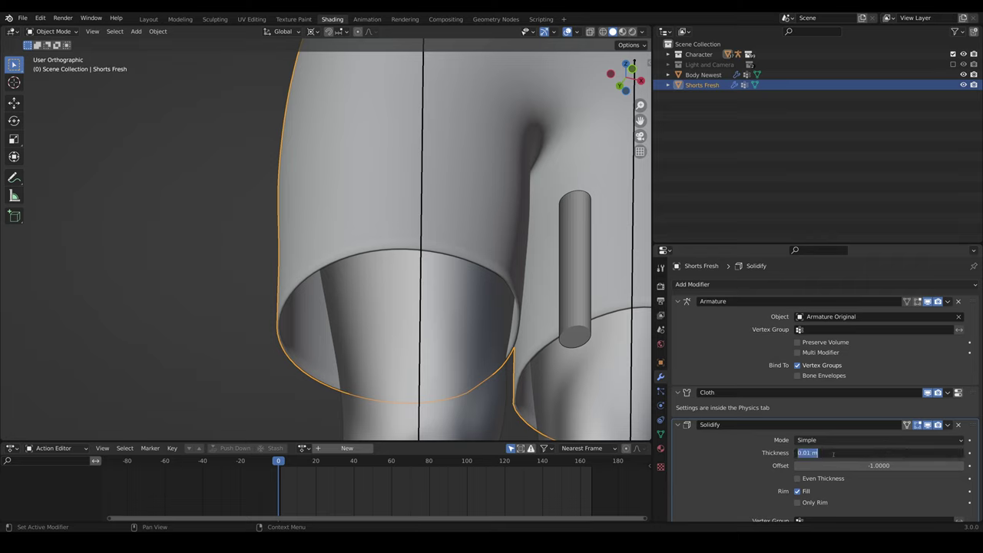
type("0.002")
key("Return")
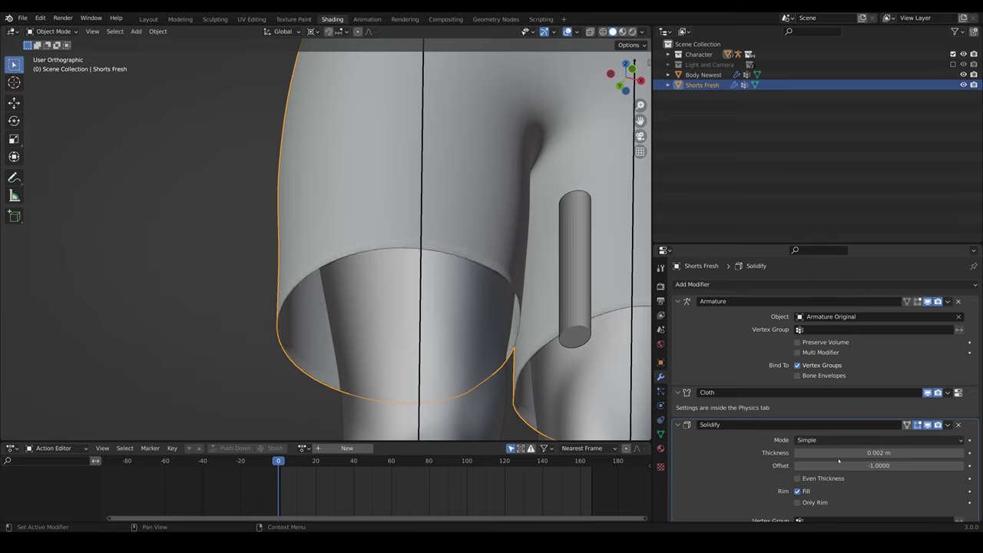
double_click(838, 463)
type("0")
key("Return")
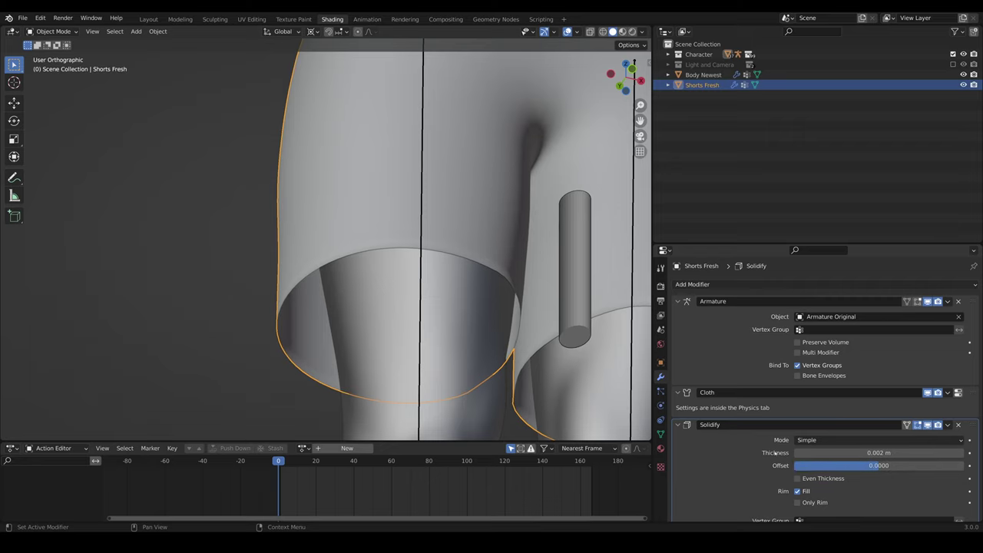
scroll(845, 446, "down", 2)
- Add Collision physics to the Body Newest object
left_click(705, 75)
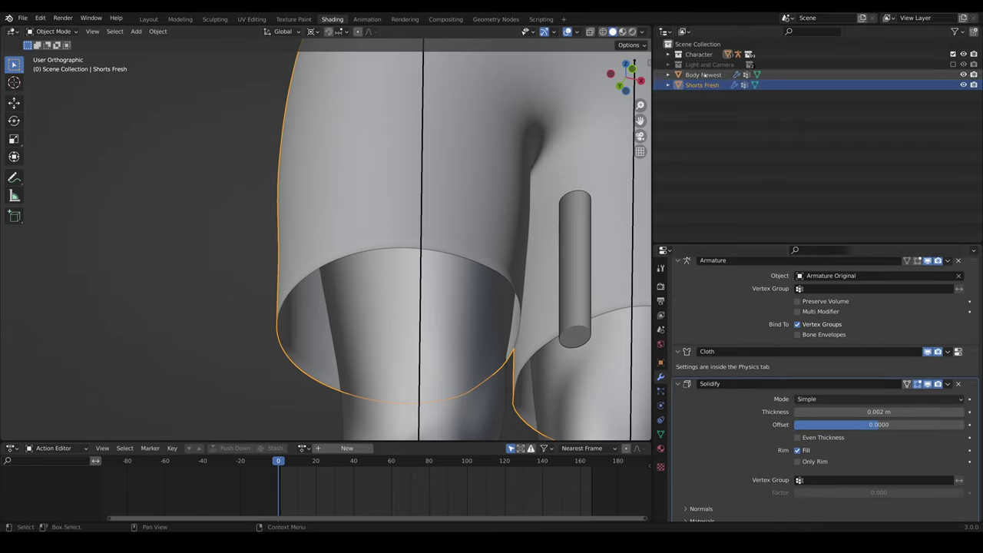
left_click(730, 285)
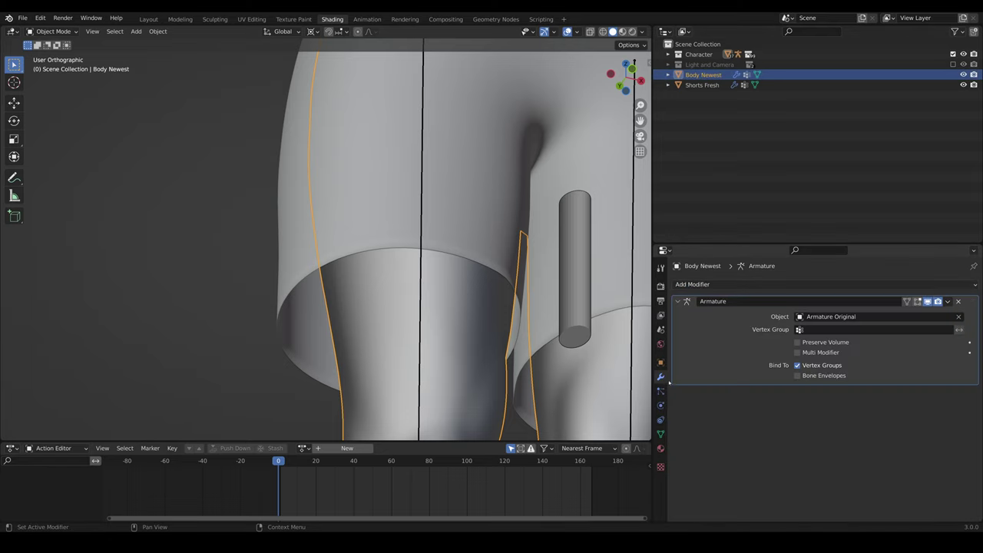
left_click(660, 391)
left_click(661, 405)
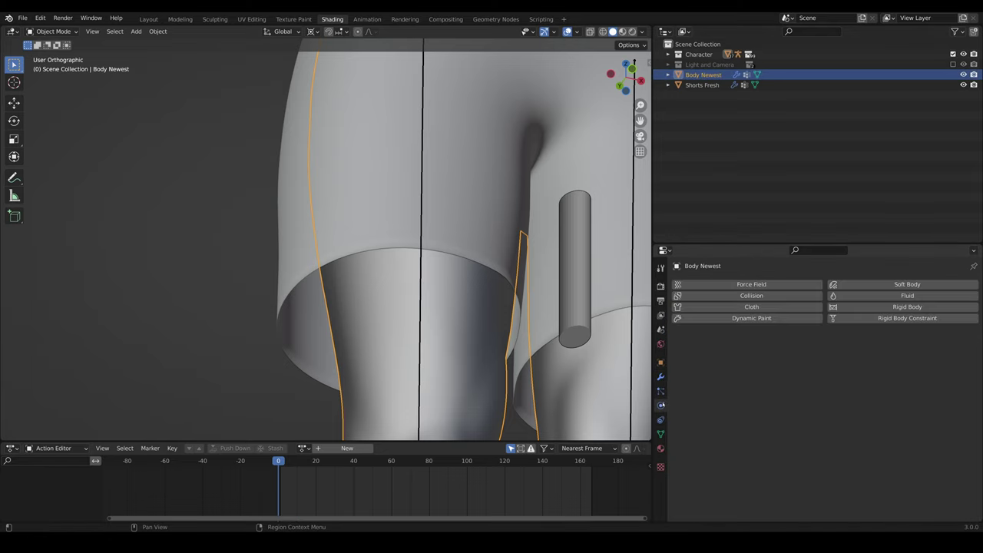
left_click(759, 296)
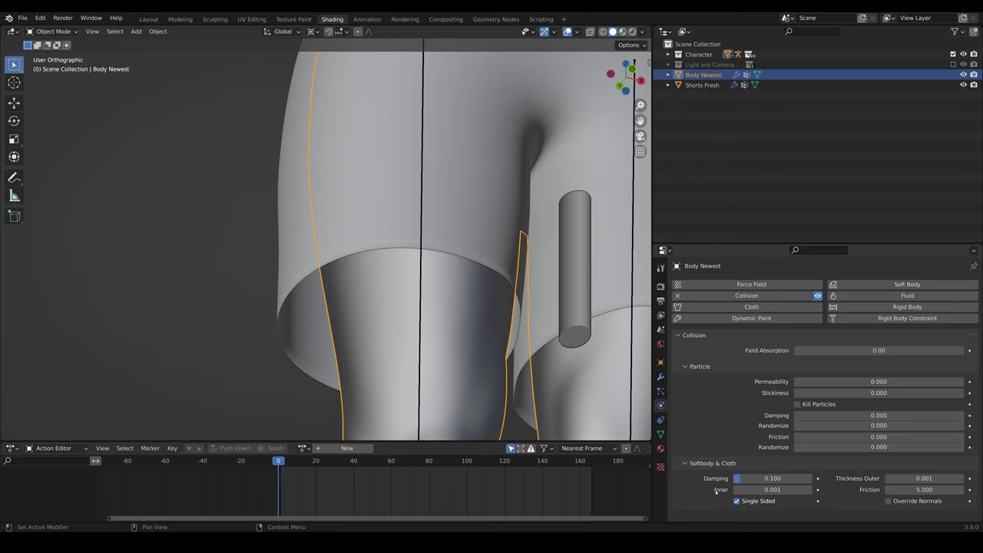
- Set the shorts' cloth cache to end at frame 40 and bake all dynamics
left_click(500, 233)
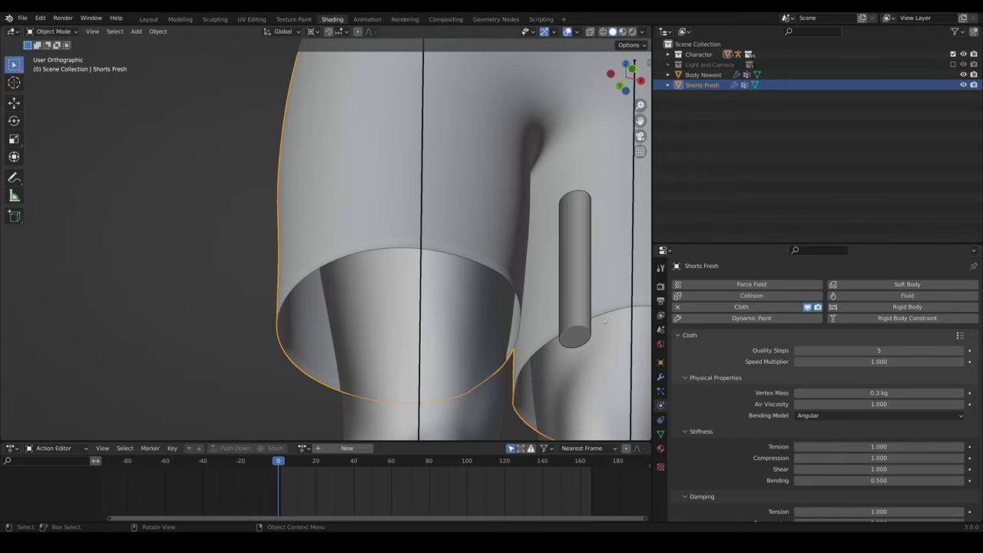
scroll(738, 448, "down", 6)
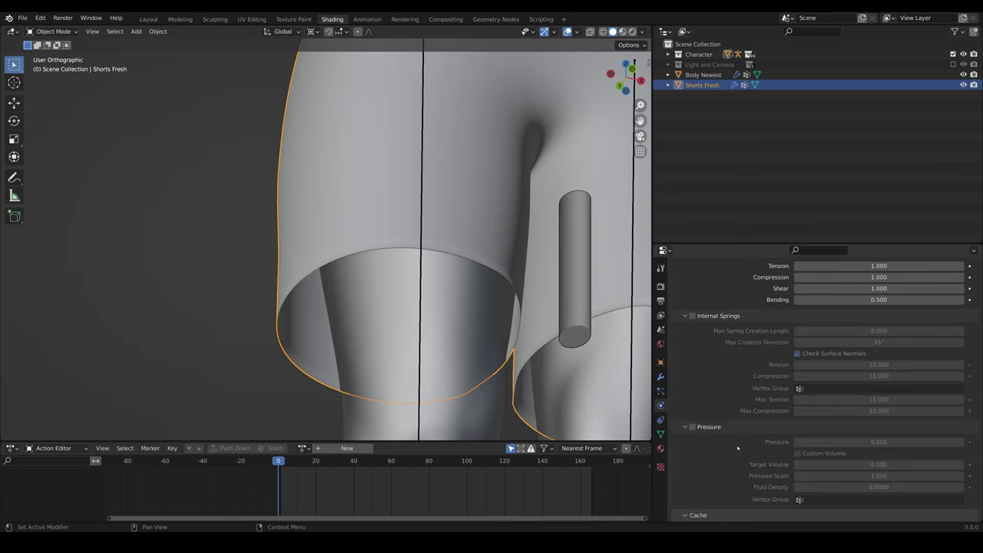
scroll(737, 448, "down", 5)
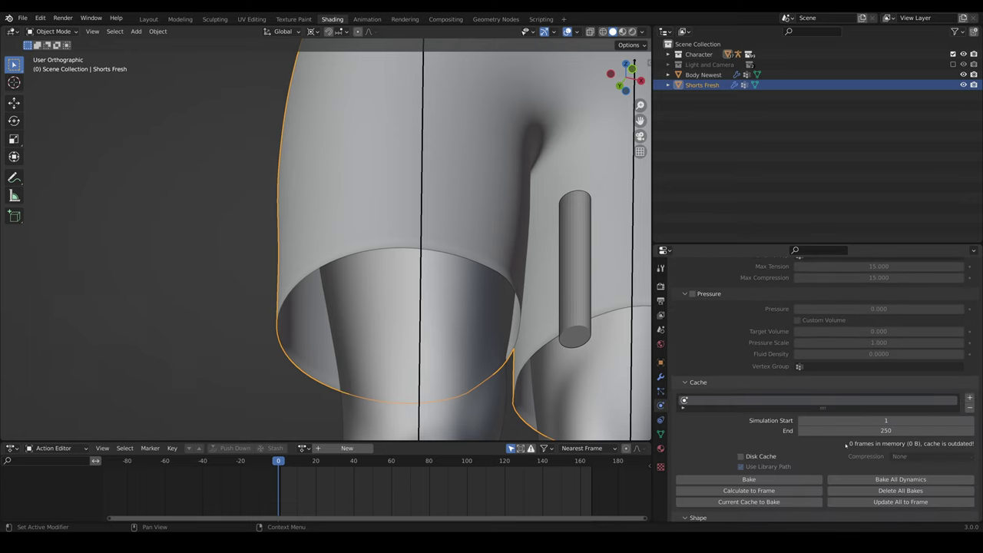
left_click(897, 428)
type("40")
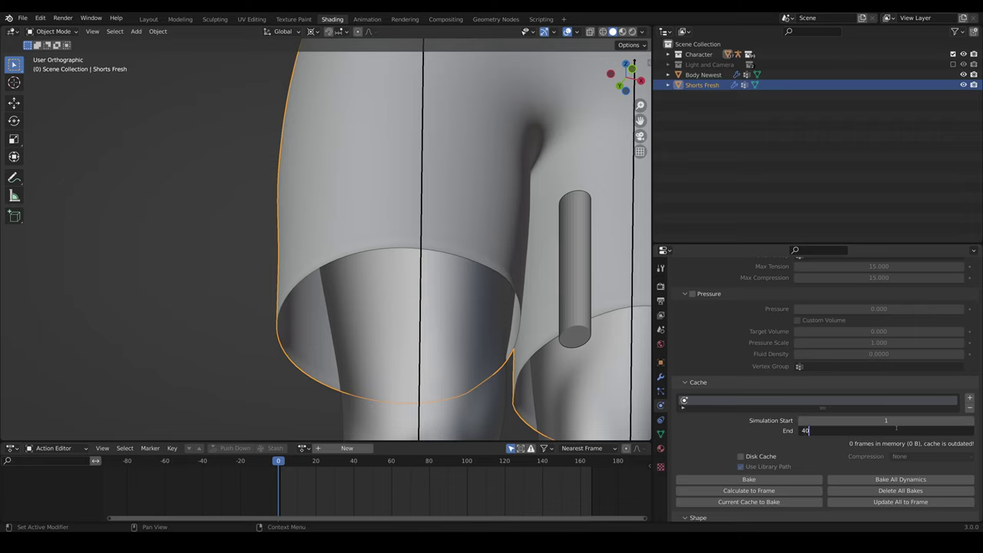
key("Return")
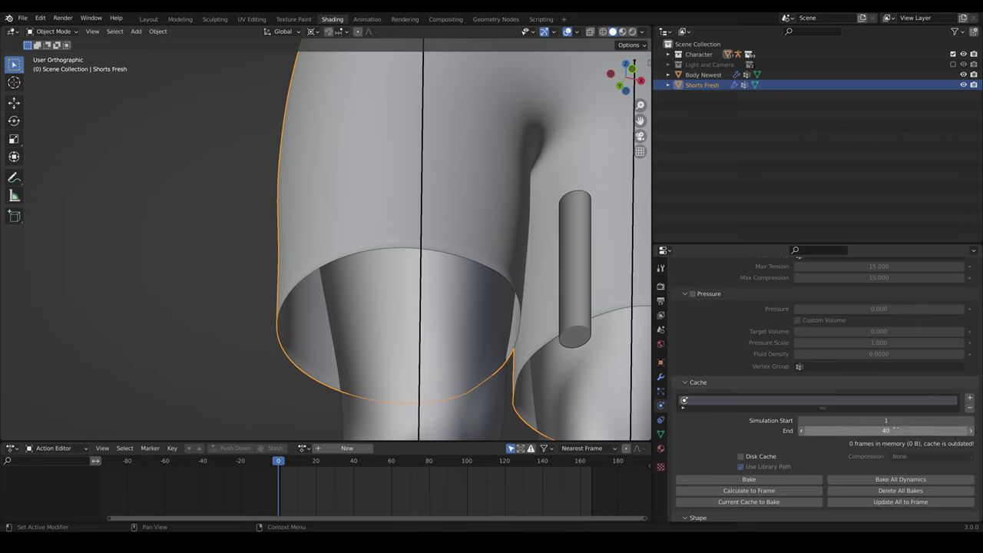
left_click(921, 482)
- Play the baked cloth simulation and examine how the shorts drape around the legs and waistband
scroll(419, 254, "down", 5)
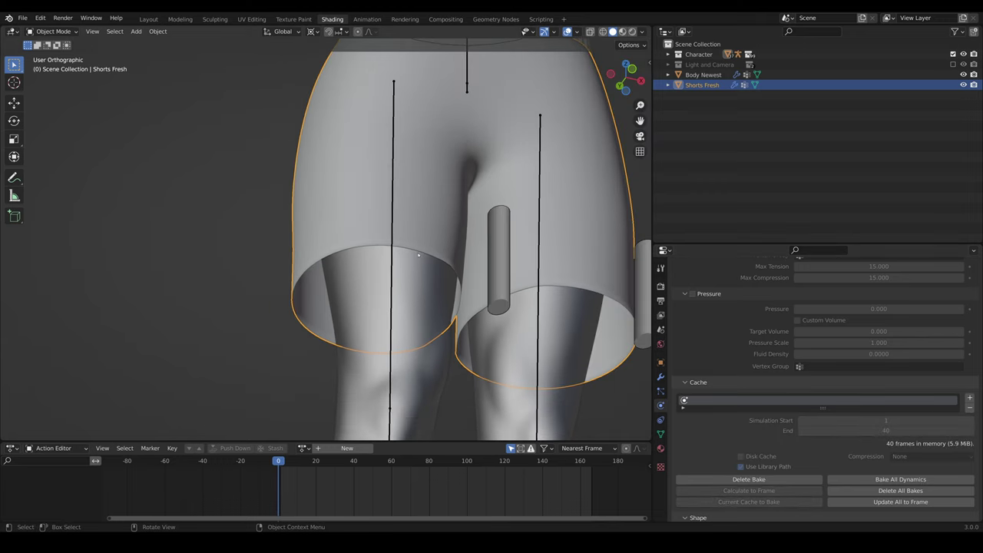
middle_click_drag(416, 258, 289, 236)
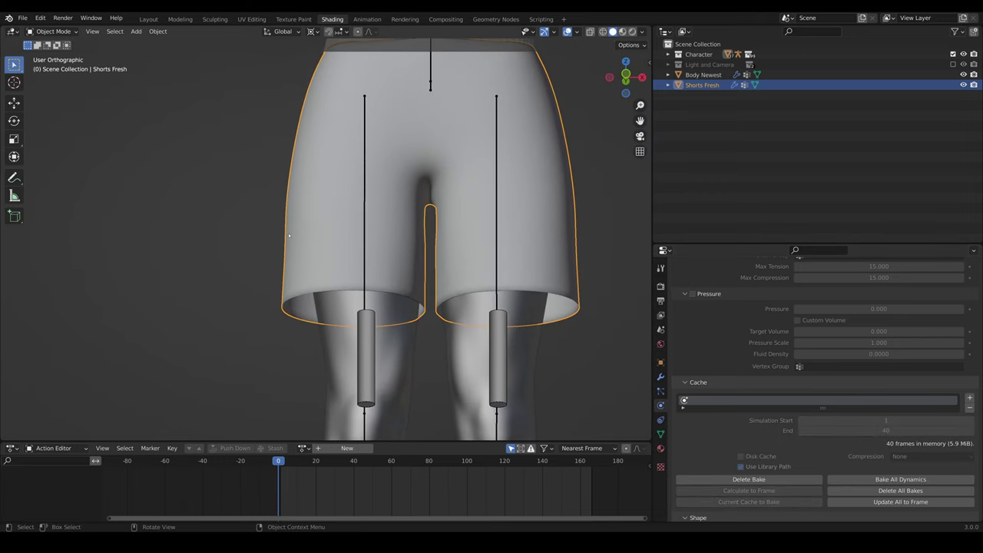
key("space")
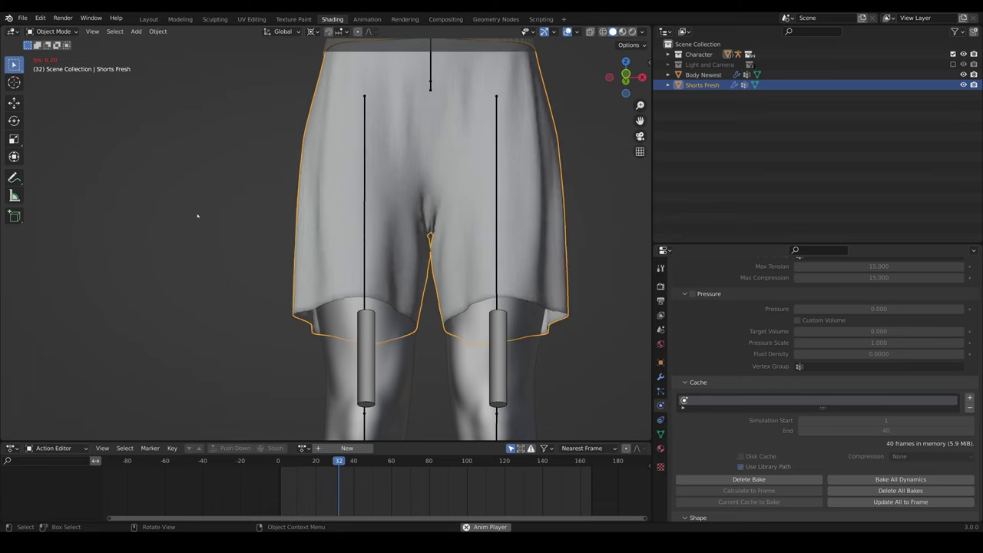
key("space")
middle_click_drag(197, 216, 238, 219)
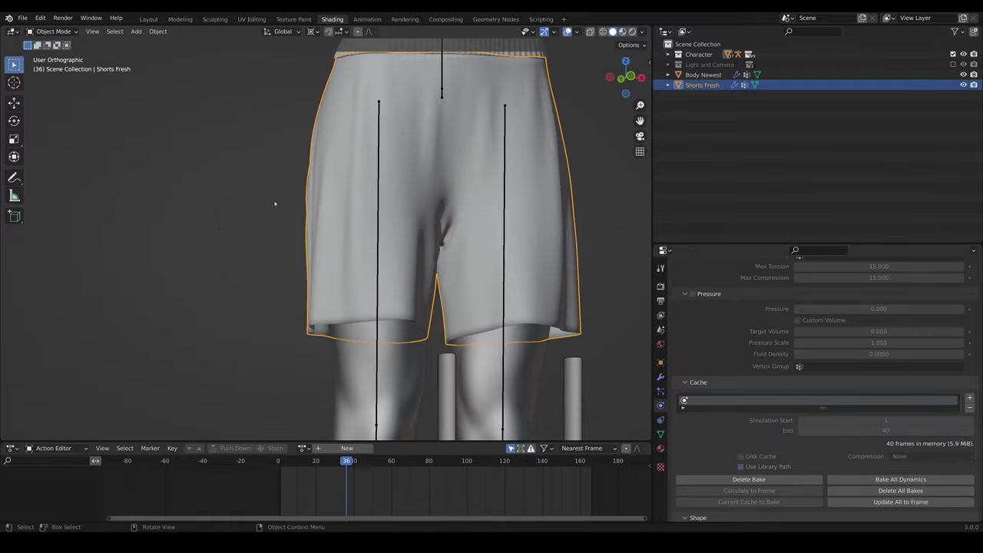
middle_click_drag(475, 105, 440, 142)
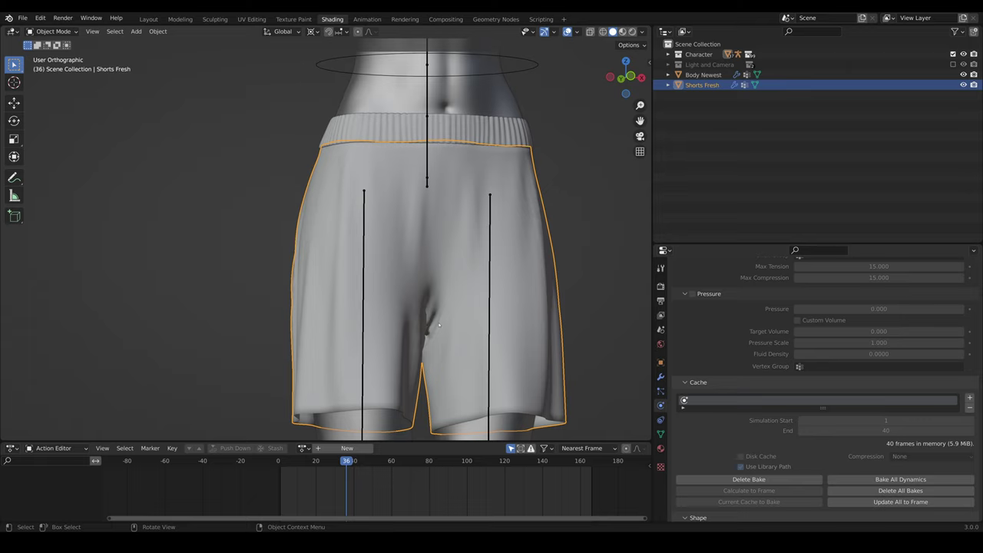
- Return to frame 0 and assign the [Mixamo] Walk action to the character's armature
left_click(278, 462)
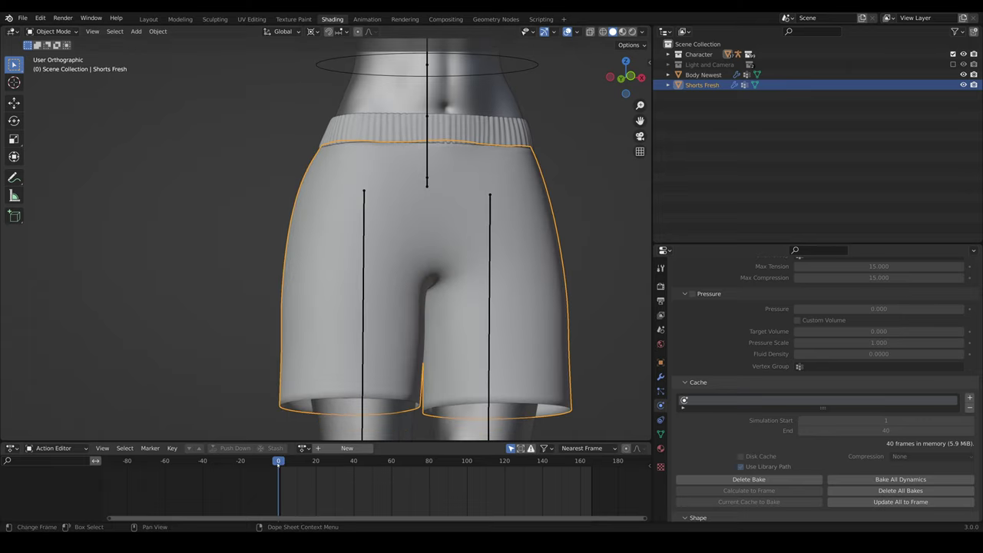
left_click(363, 352)
scroll(369, 338, "down", 3)
middle_click_drag(369, 338, 398, 297)
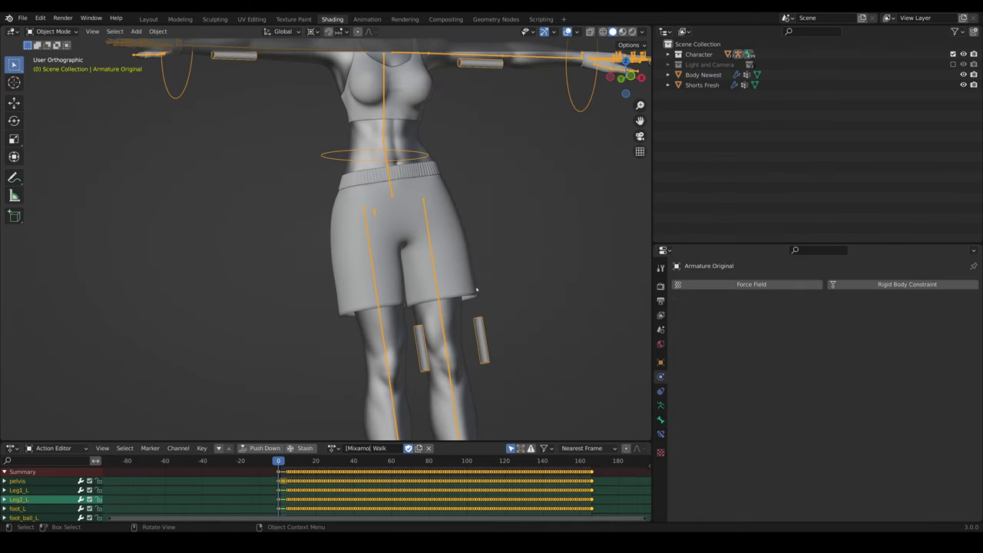
- Delete all existing bakes from the shorts' cloth cache and bake all dynamics again with the walk animation
left_click(476, 290)
scroll(752, 410, "down", 5)
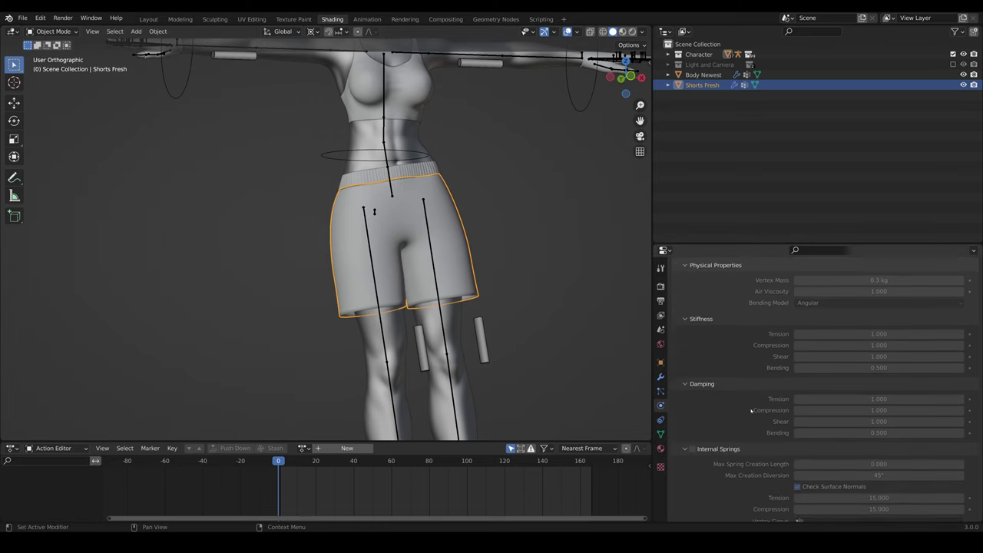
scroll(751, 410, "down", 7)
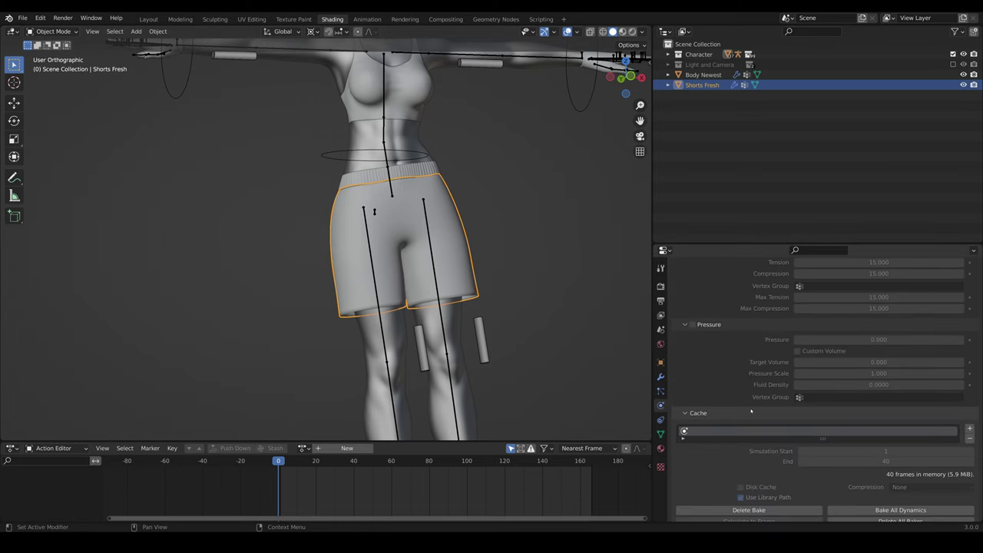
scroll(817, 448, "down", 2)
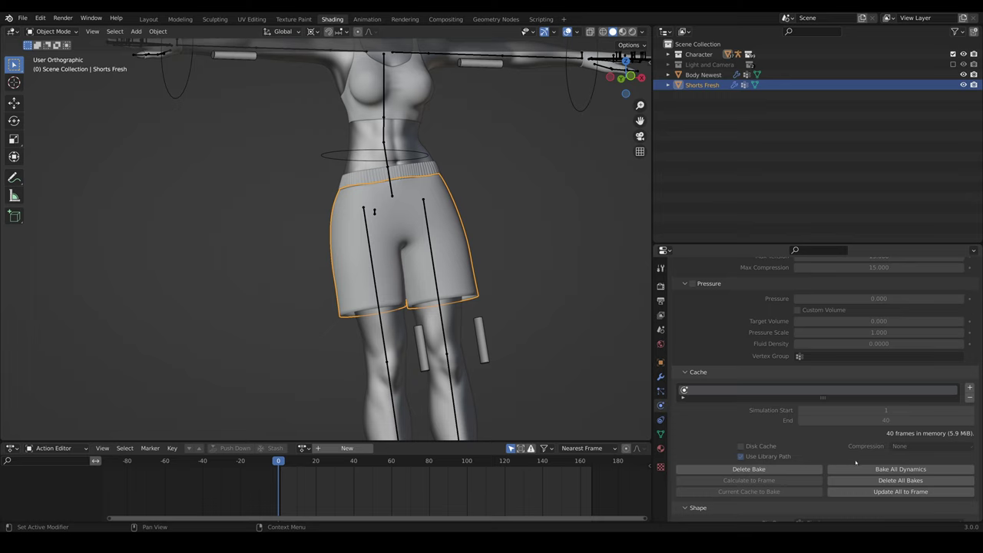
left_click(882, 480)
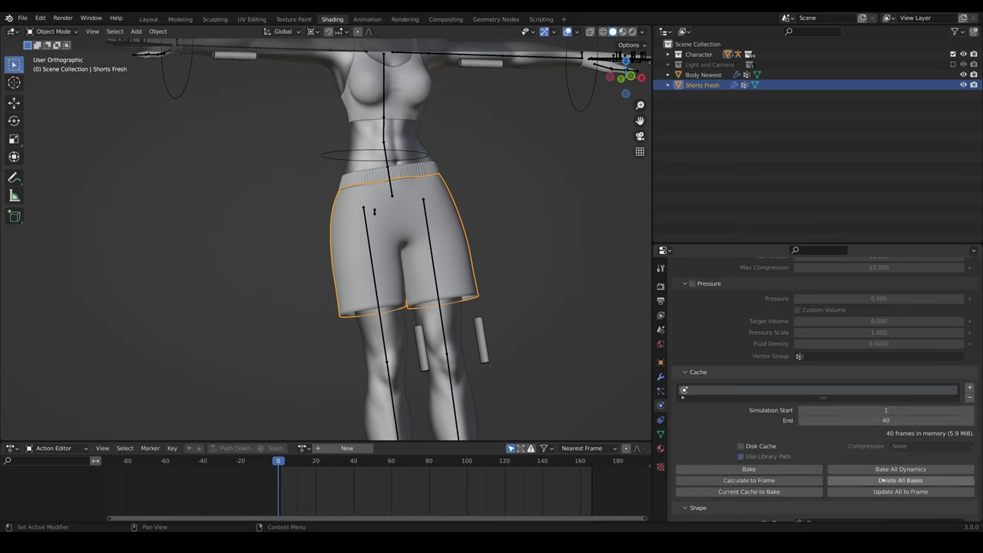
left_click(887, 470)
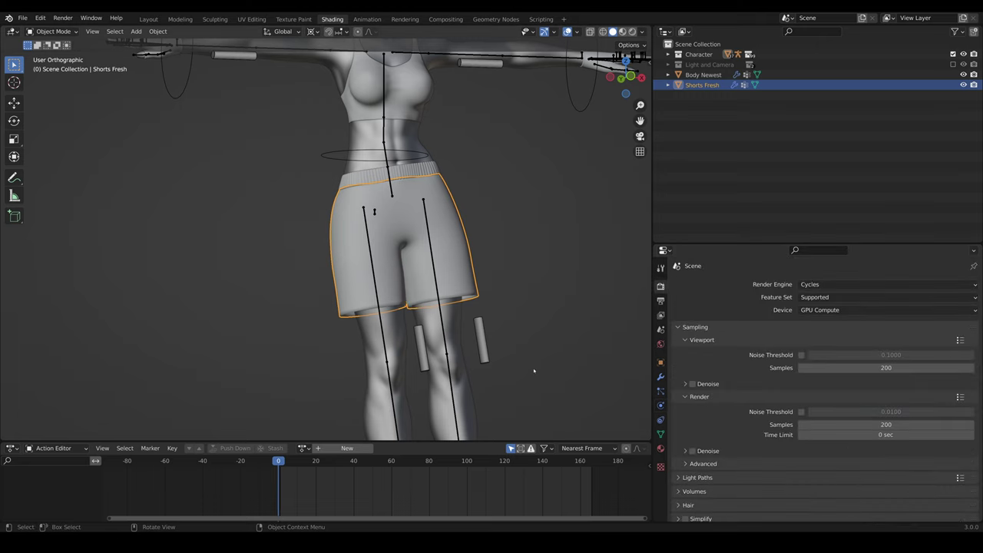
- Play the walk animation to about frame 39 to check how the baked shorts follow the legs
key("space")
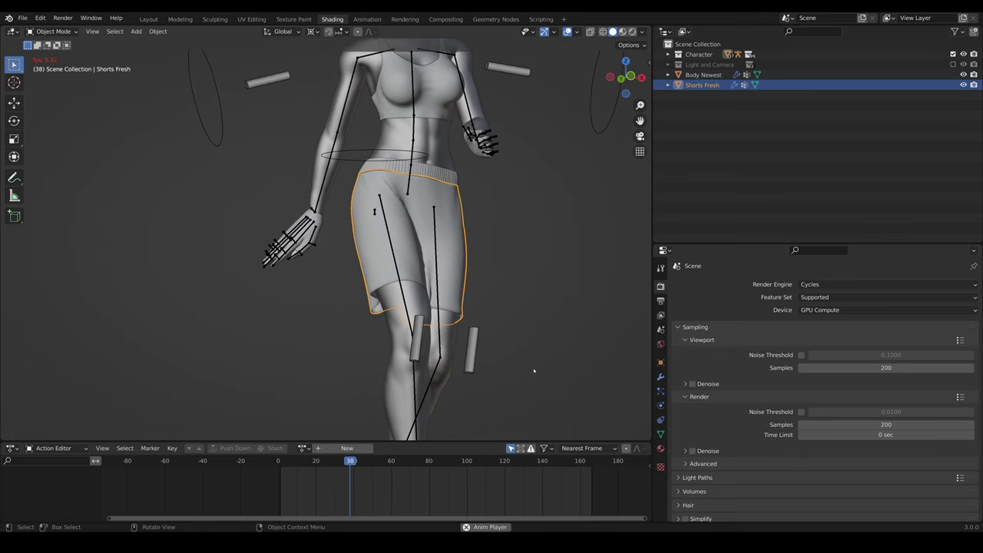
key("space")
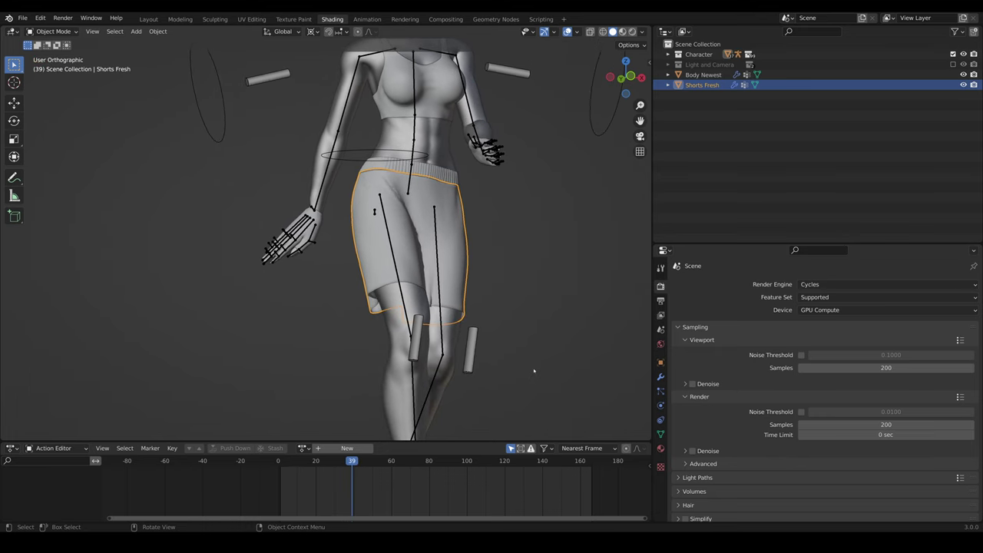